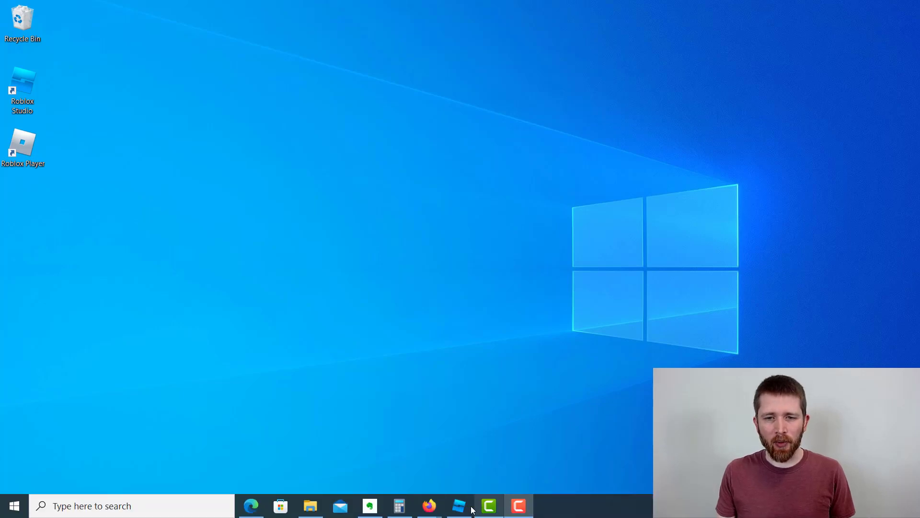
- Switch to Roblox Studio and insert a block part into the Baseplate scene beside the spawn location
left_click(466, 506)
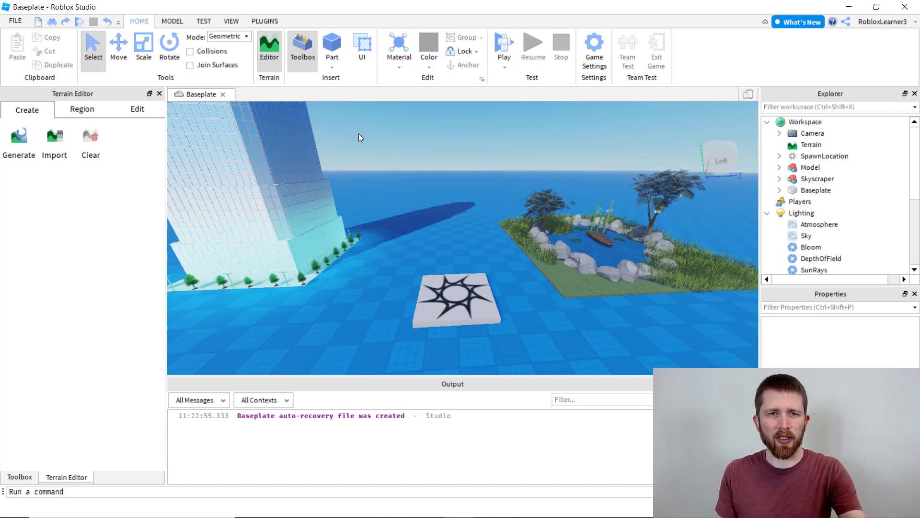
left_click(332, 60)
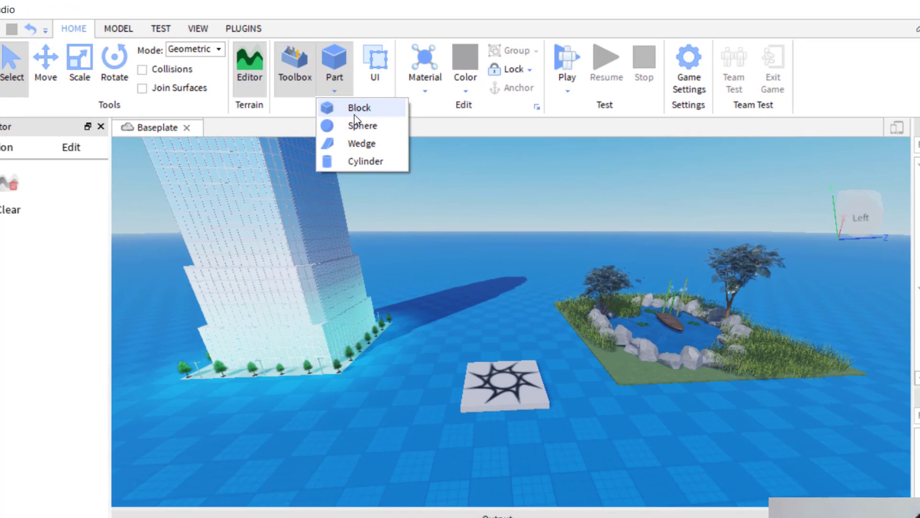
left_click(350, 84)
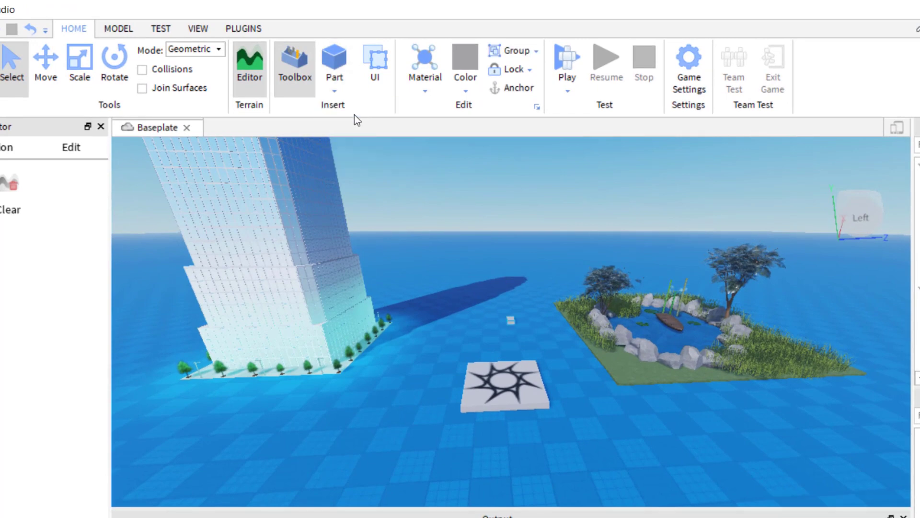
scroll(516, 329, "up", 5)
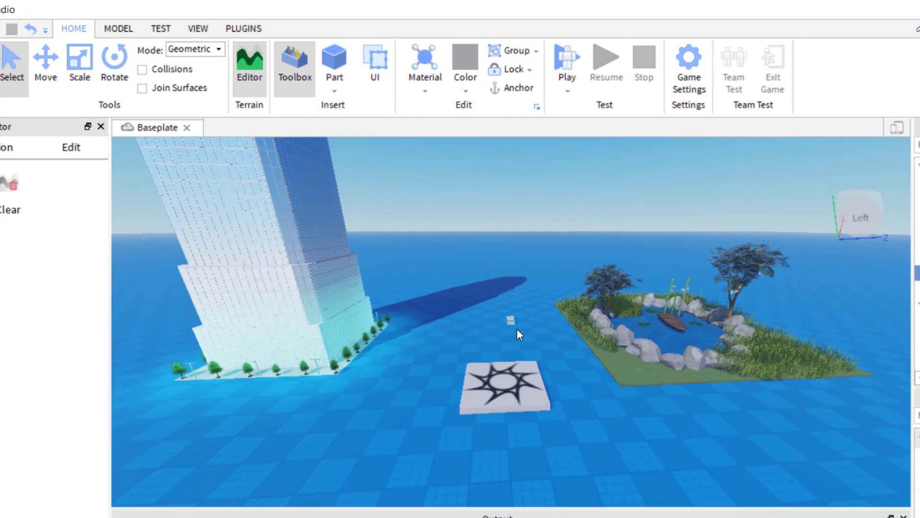
left_click_drag(466, 363, 460, 382)
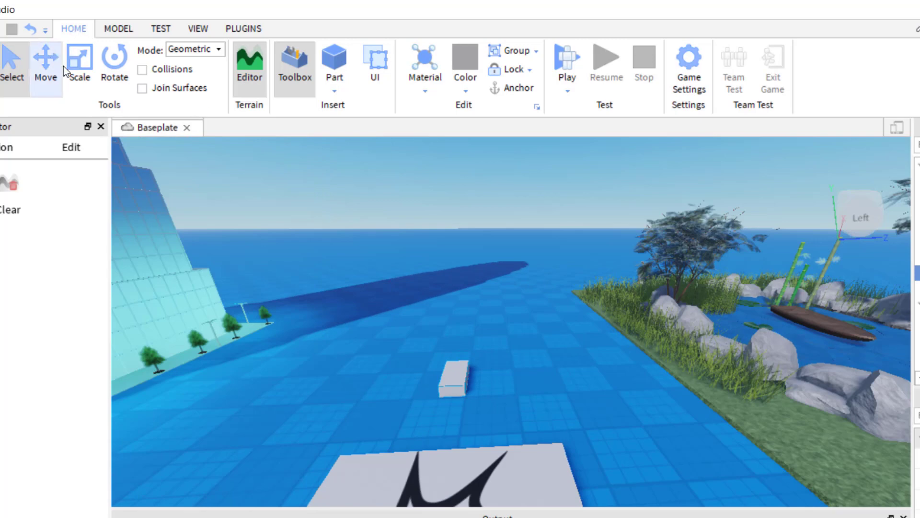
- Activate the Scale tool, select the new block part and rename it SoundRegionLake
left_click(80, 67)
left_click_drag(423, 379, 422, 378)
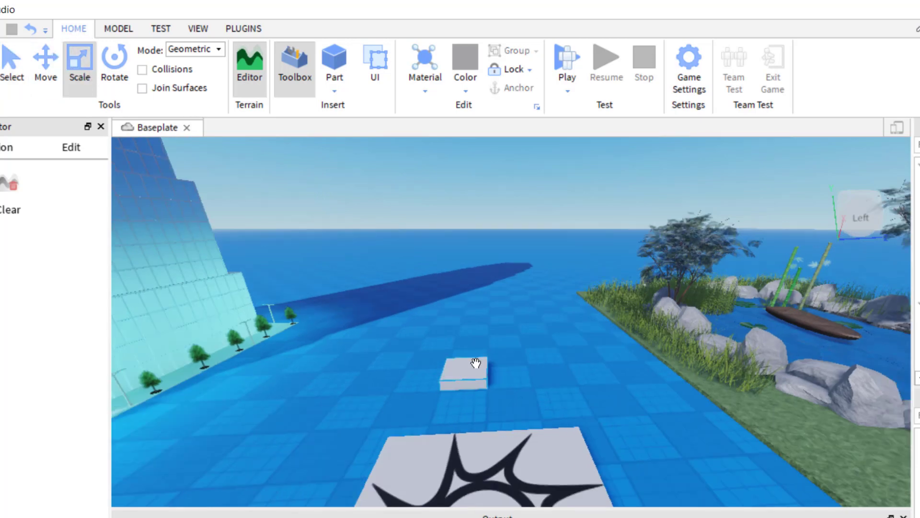
left_click(475, 370)
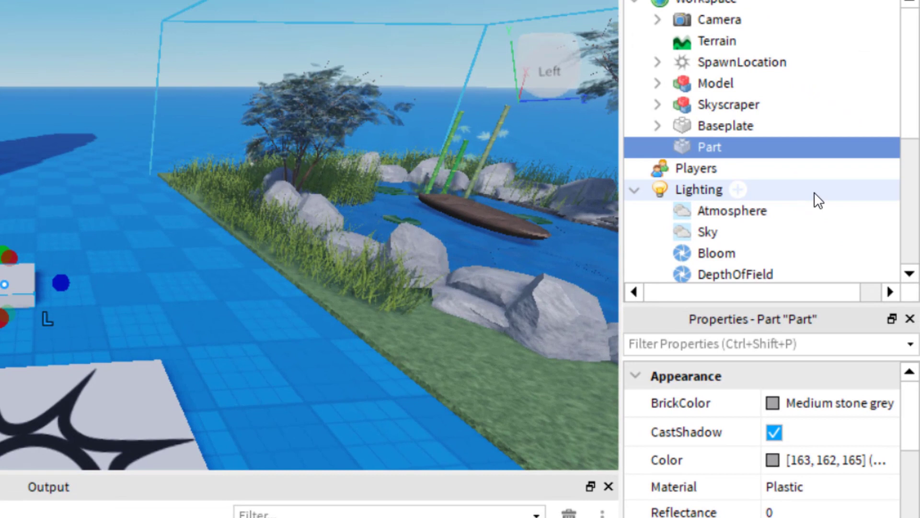
mouse_move(809, 195)
double_click(710, 146)
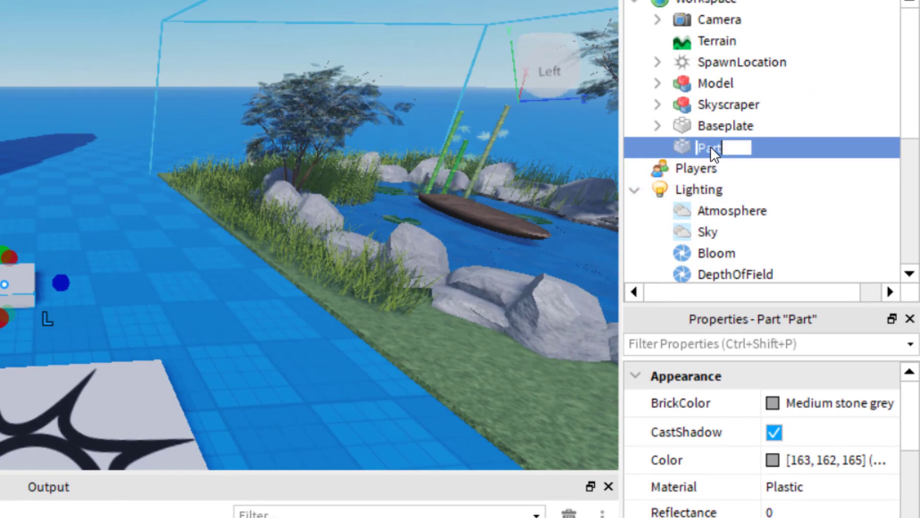
type("SoundRegionLake")
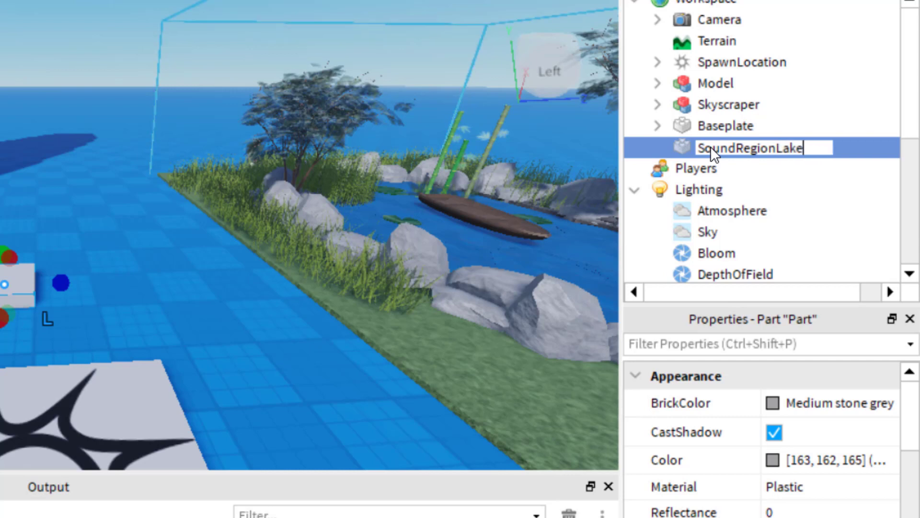
key("Return")
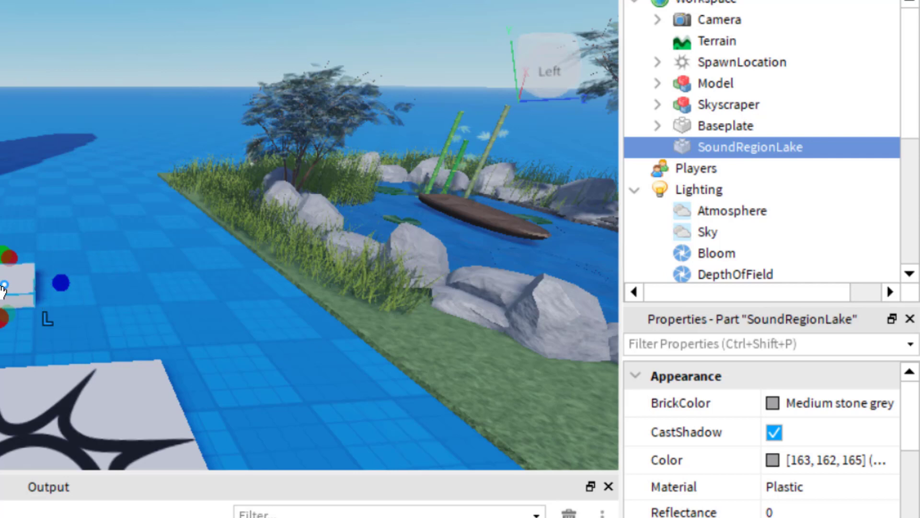
- Add a Sound object inside the SoundRegionLake part
left_click_drag(1, 286, 2, 286)
mouse_move(773, 151)
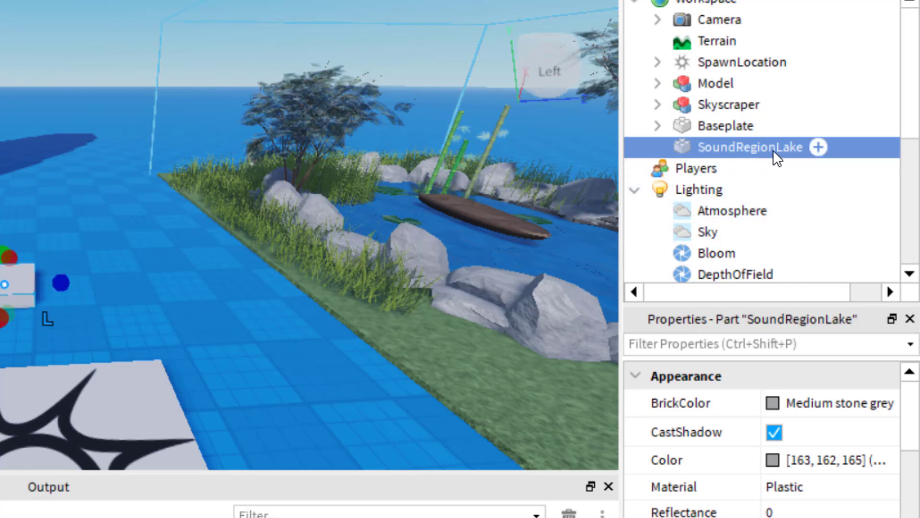
left_click(819, 147)
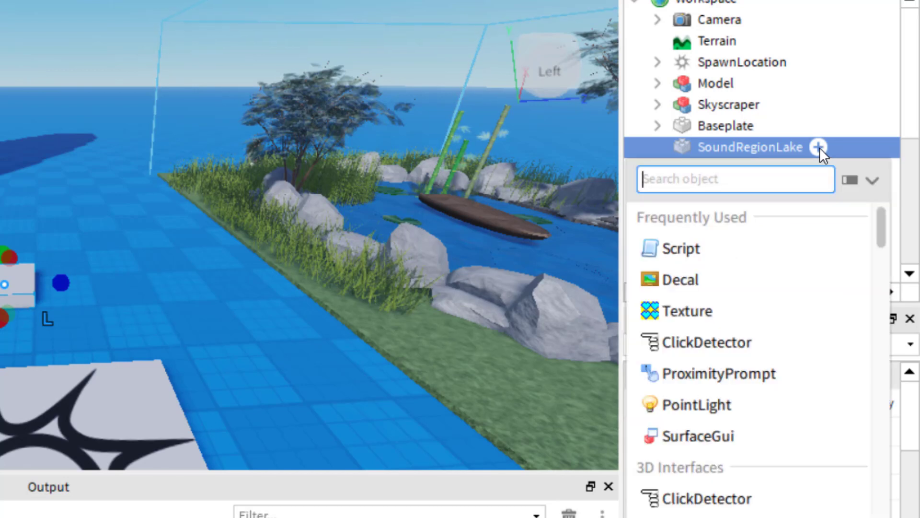
type("soun")
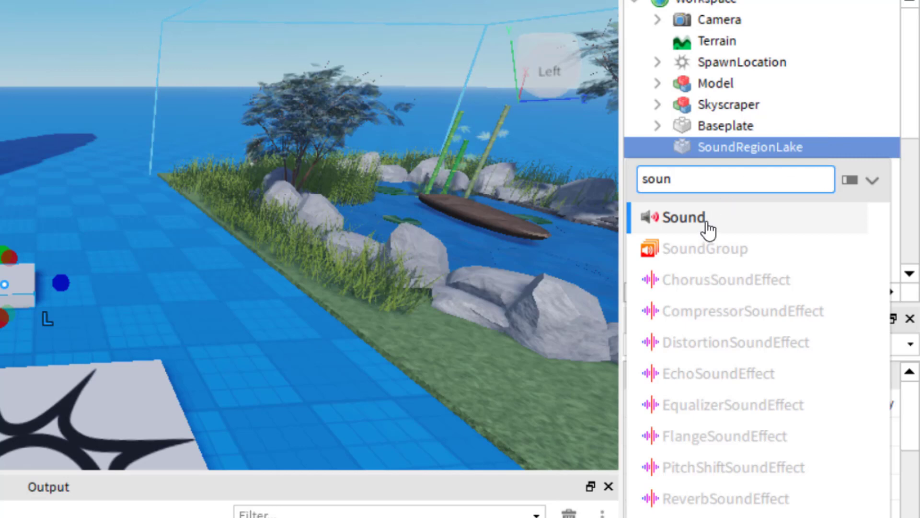
left_click(683, 219)
left_click(737, 170)
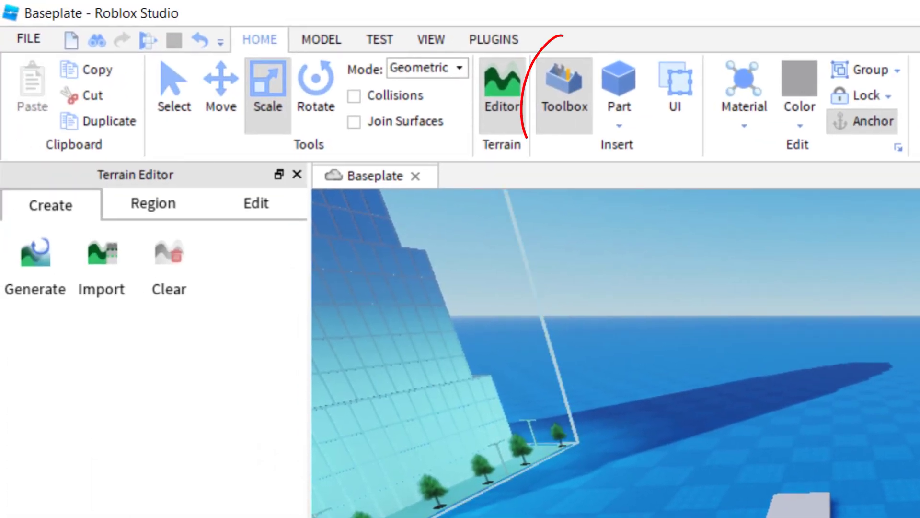
- Show the Toolbox's audio library and filter its music tracks to the Classical genre
left_click(106, 515)
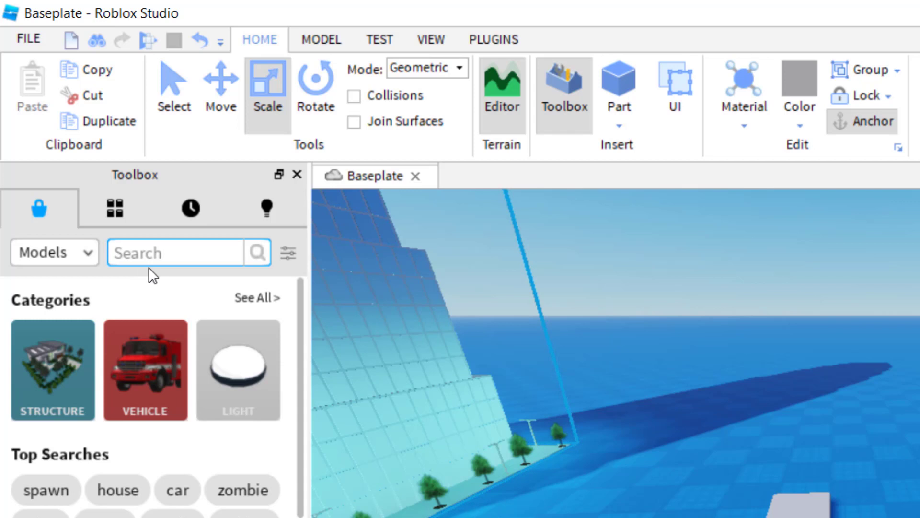
left_click(88, 254)
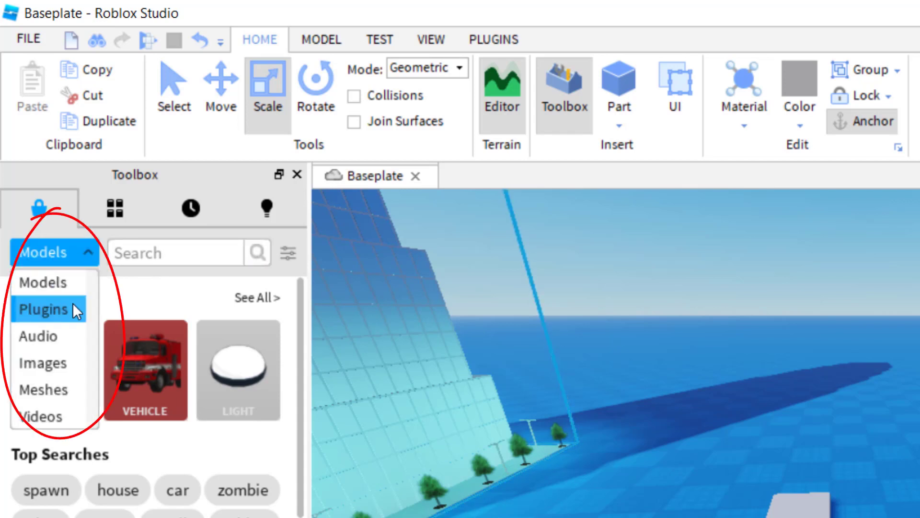
left_click(73, 338)
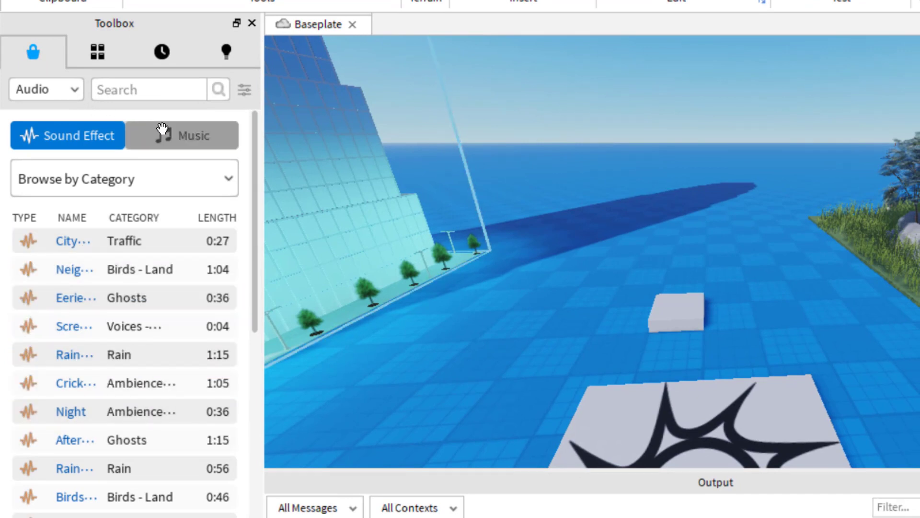
left_click(206, 142)
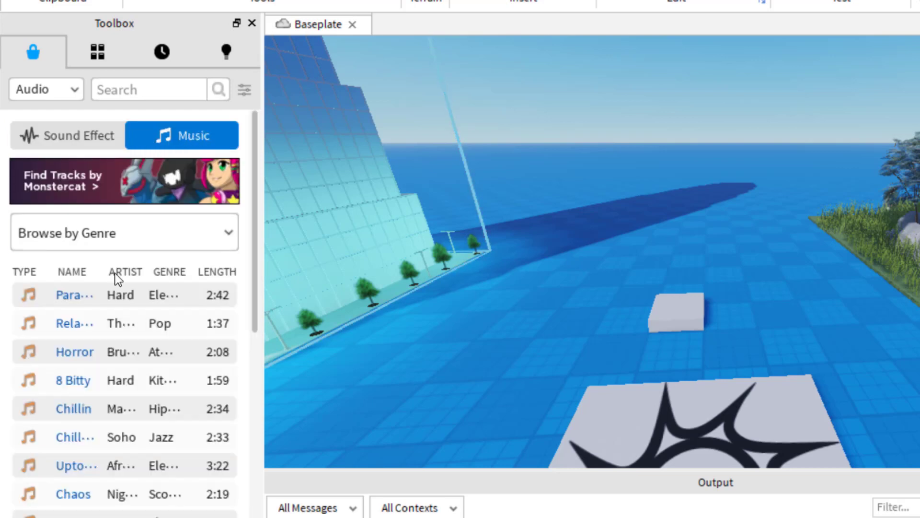
left_click(112, 235)
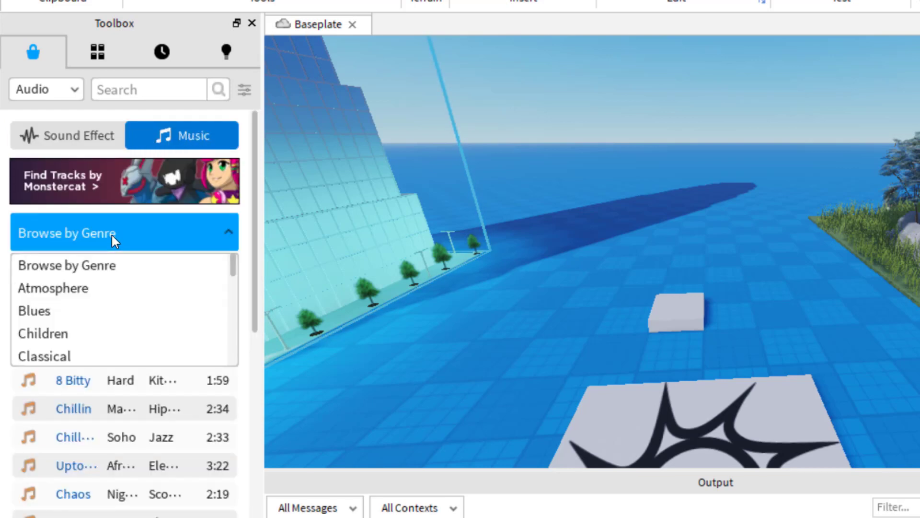
left_click(91, 352)
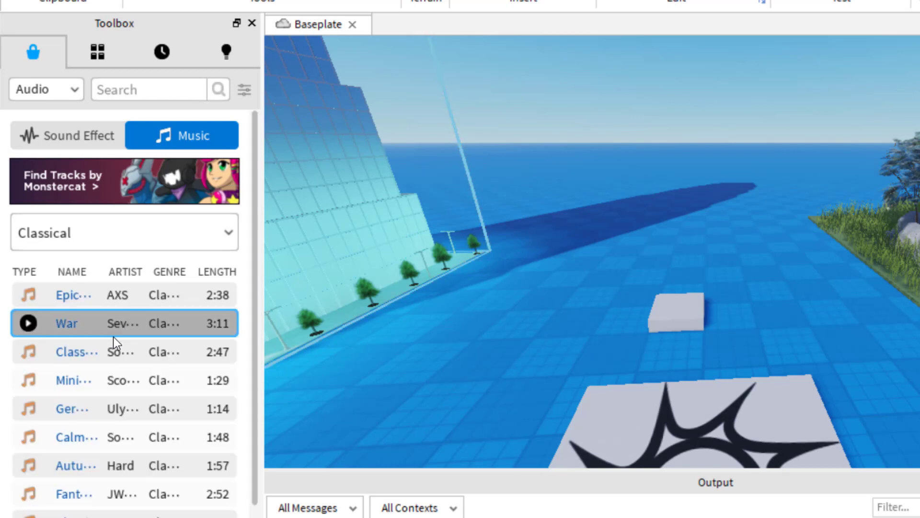
- Find the 0:32 track March in the classical music list and copy its asset ID
scroll(111, 398, "down", 6)
scroll(98, 424, "down", 3)
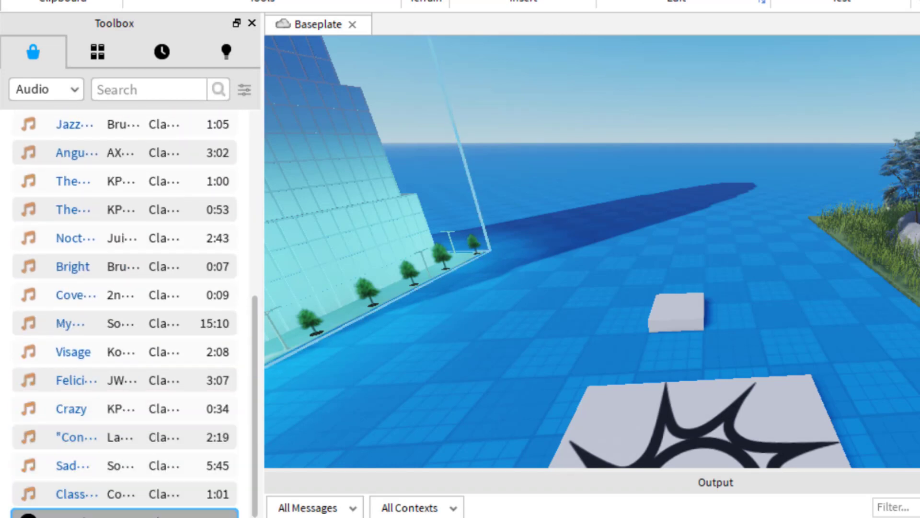
scroll(17, 393, "down", 3)
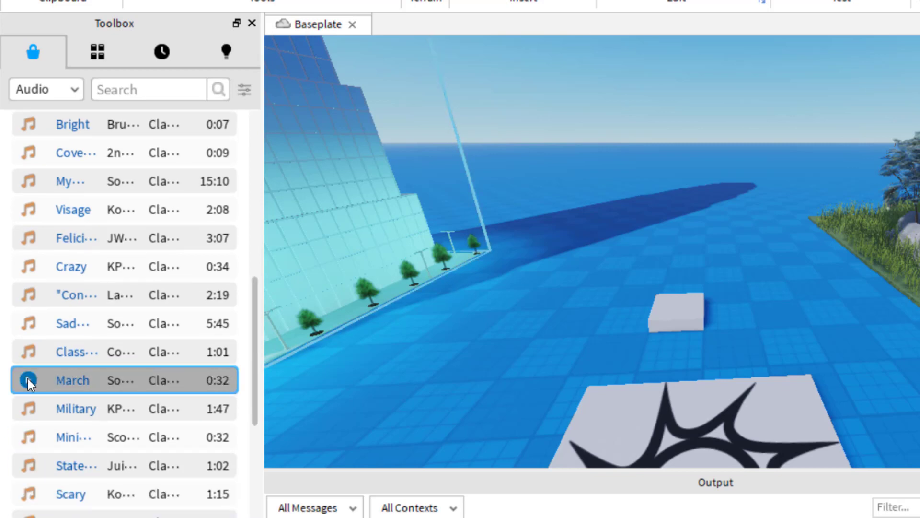
left_click(84, 381)
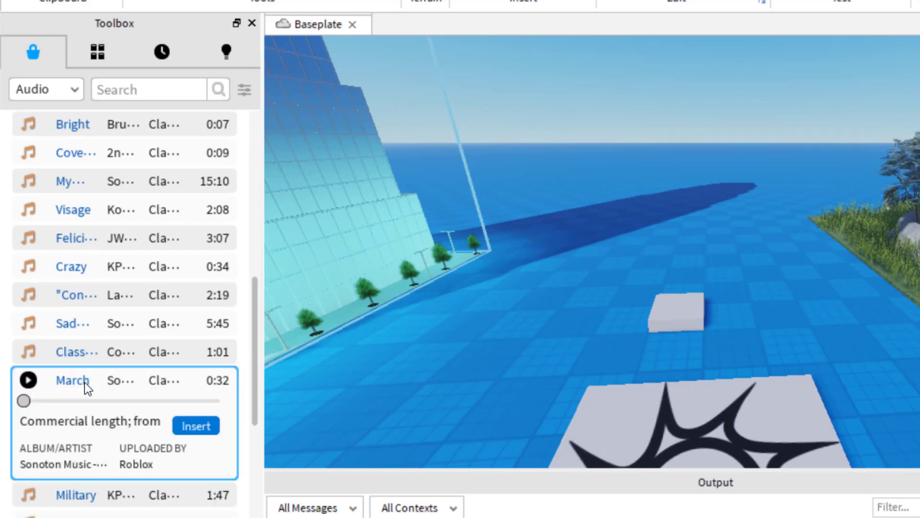
right_click(91, 381)
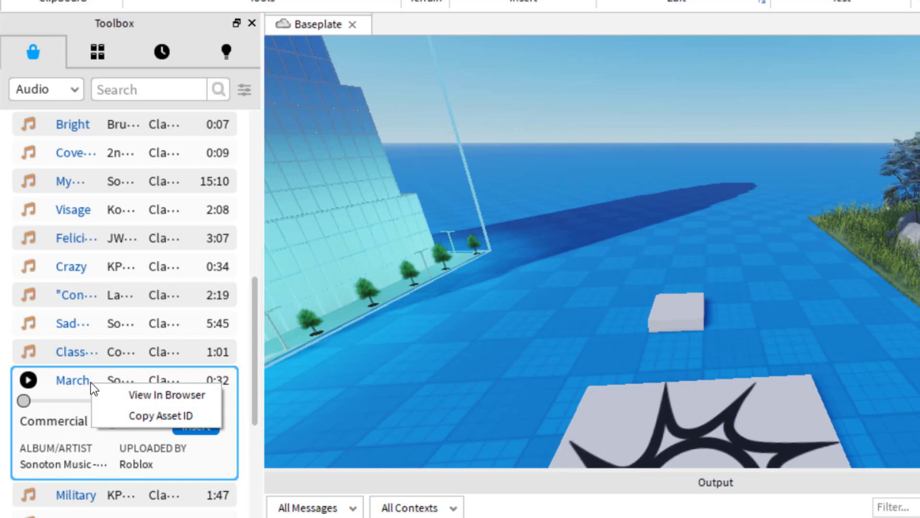
left_click(143, 415)
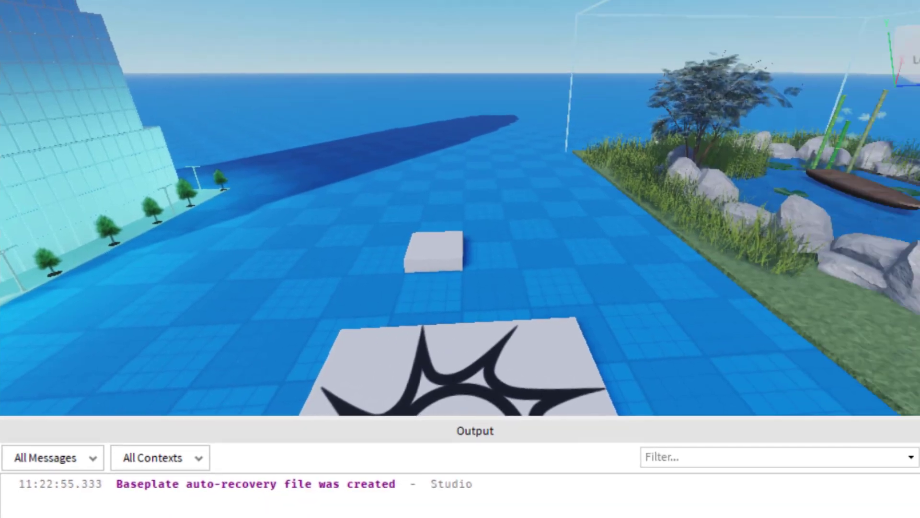
- Paste the copied March asset ID as the SoundId of the Sound object in SoundRegionLake
left_click(748, 37)
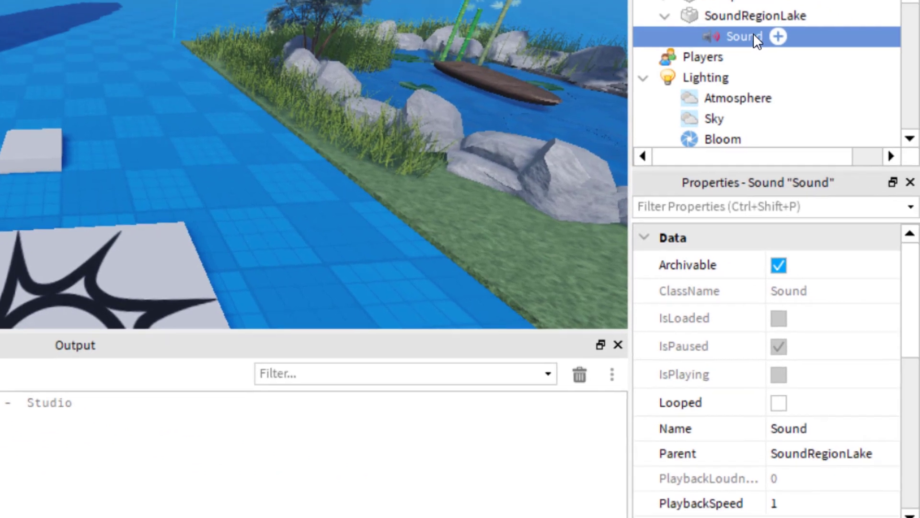
key("ctrl+shift+p")
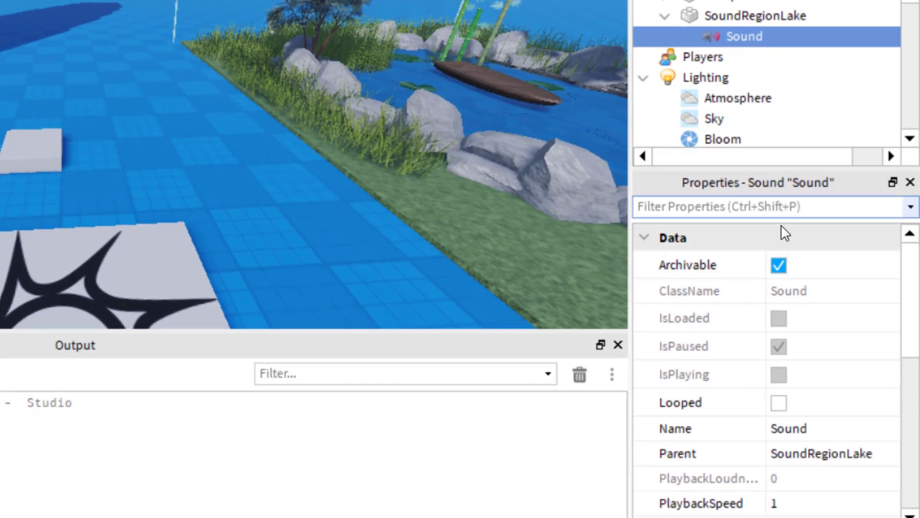
scroll(740, 290, "down", 3)
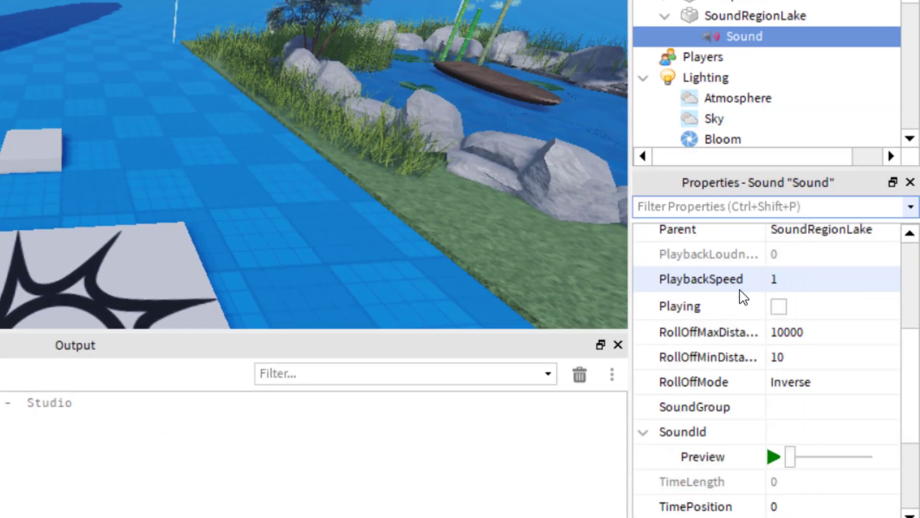
left_click(792, 438)
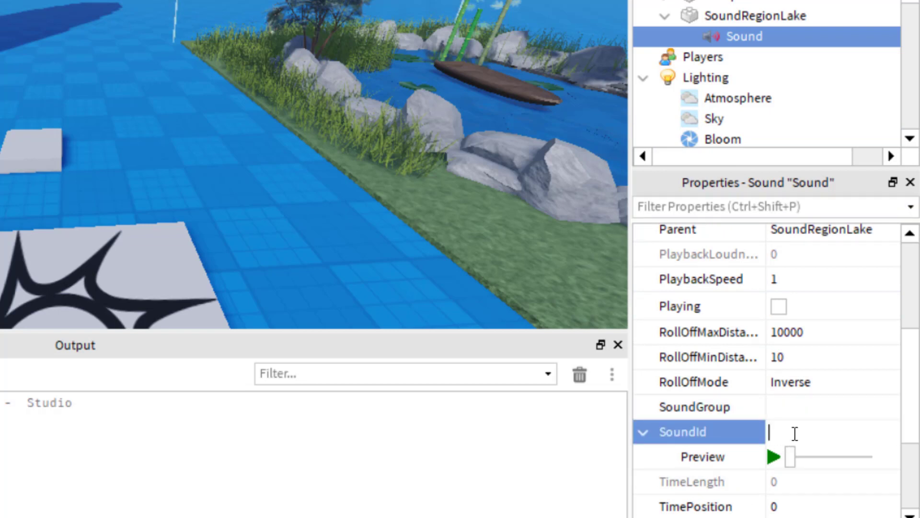
key("ctrl+v")
key("Return")
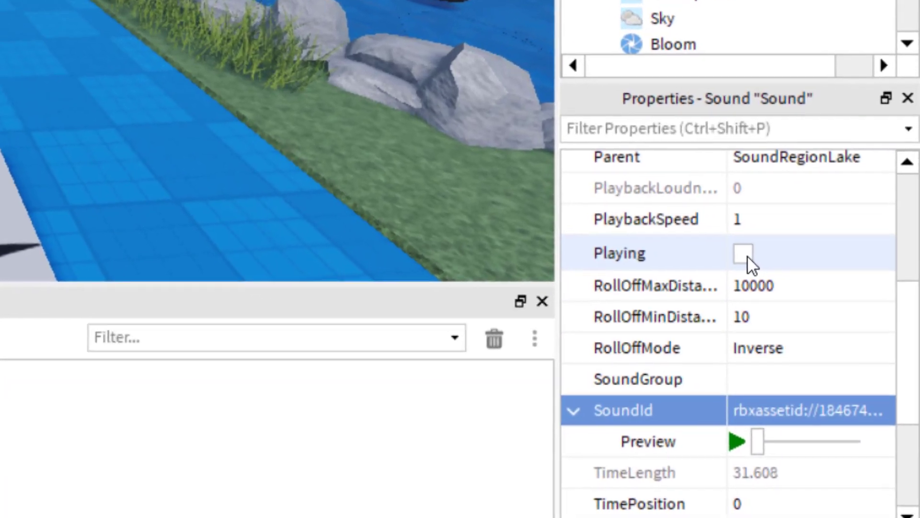
- Enable the Playing and Looped properties of the Sound object
left_click(781, 308)
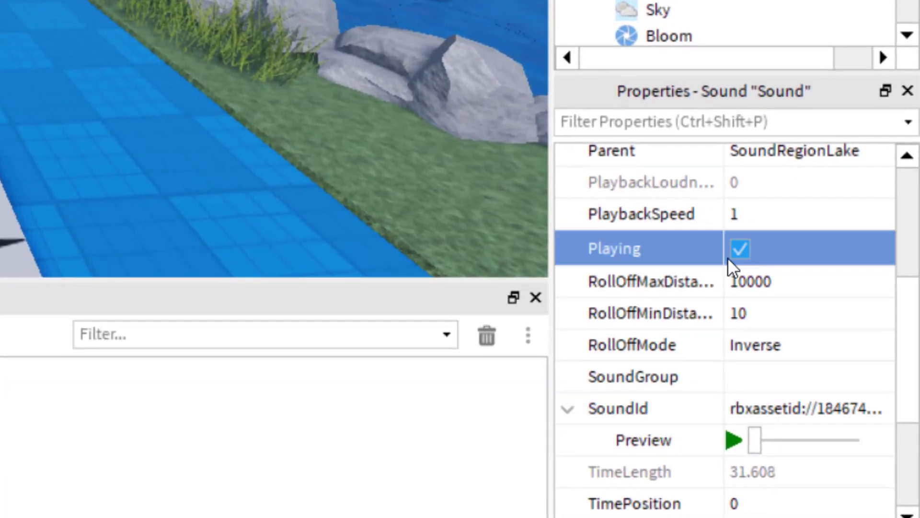
scroll(728, 257, "up", 1)
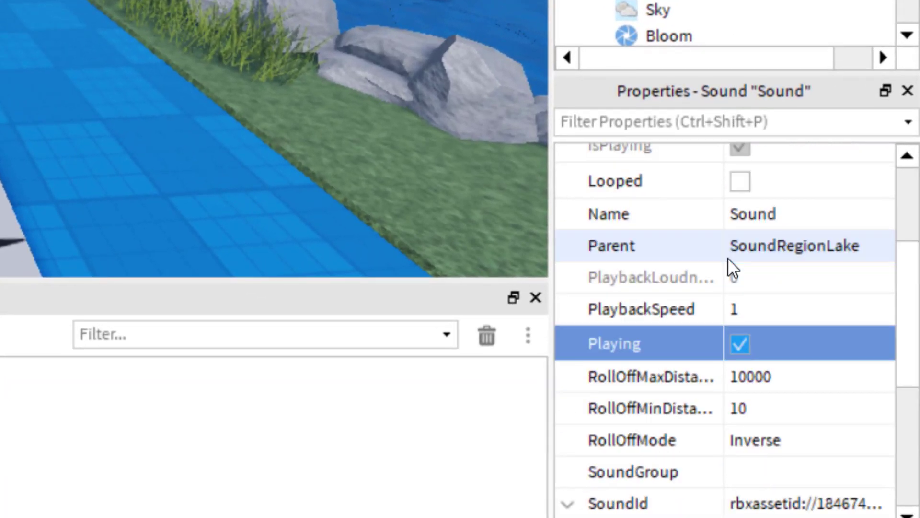
left_click(741, 183)
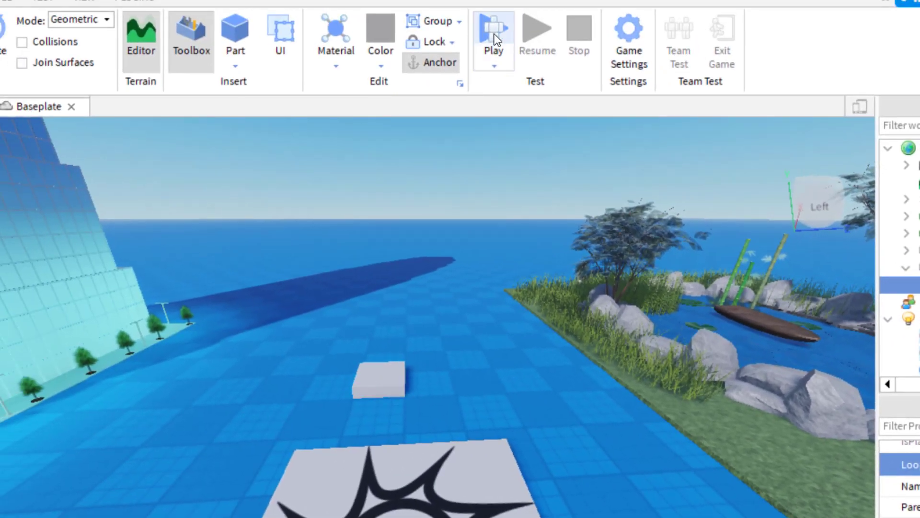
- Play-test the place, walking the character around the spawn area and away from it to listen to the music, and end the test
left_click(494, 39)
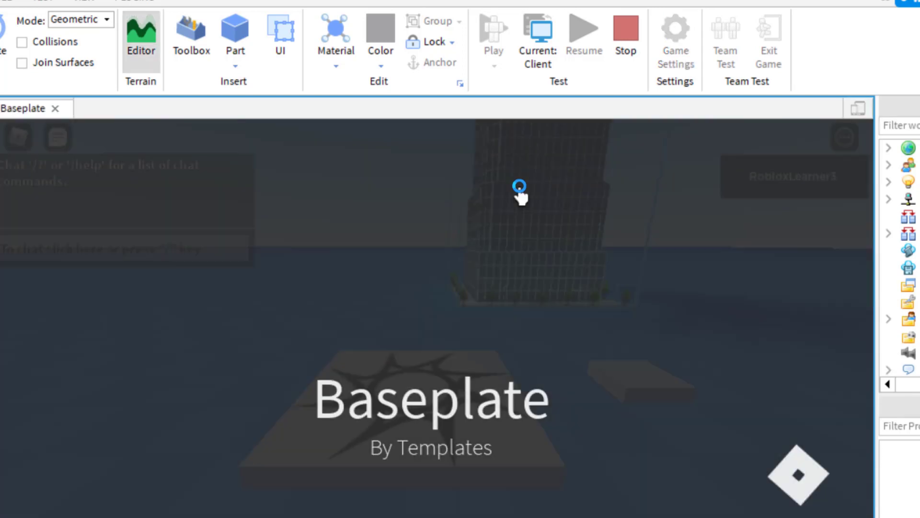
key("d")
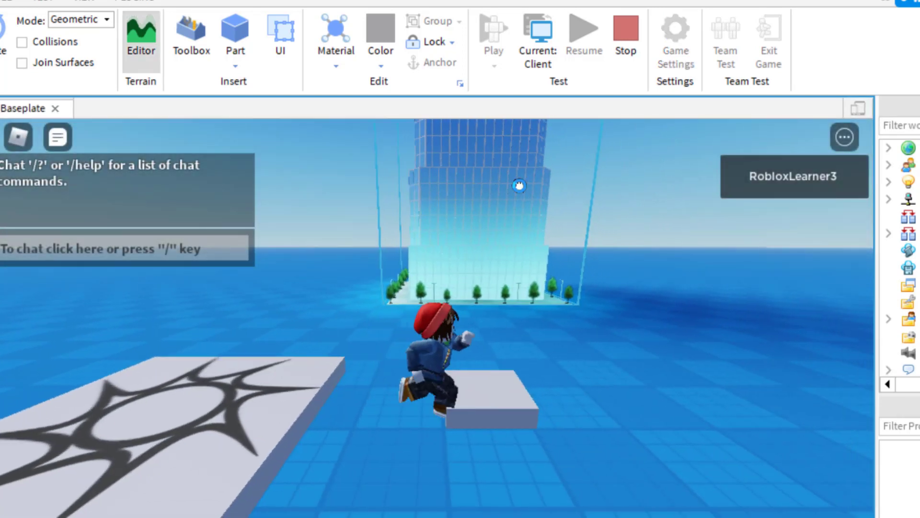
key("s")
key("a")
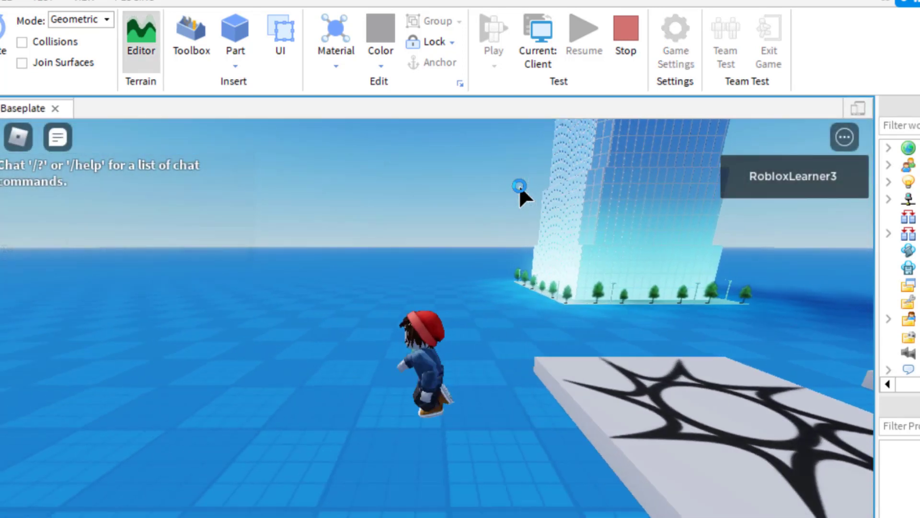
right_click_drag(642, 291, 644, 291)
key("s")
key("s")
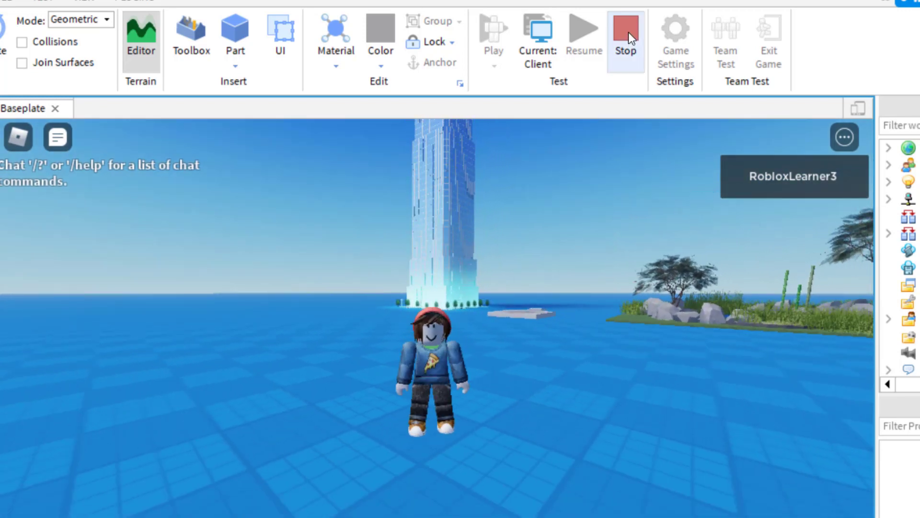
left_click(629, 33)
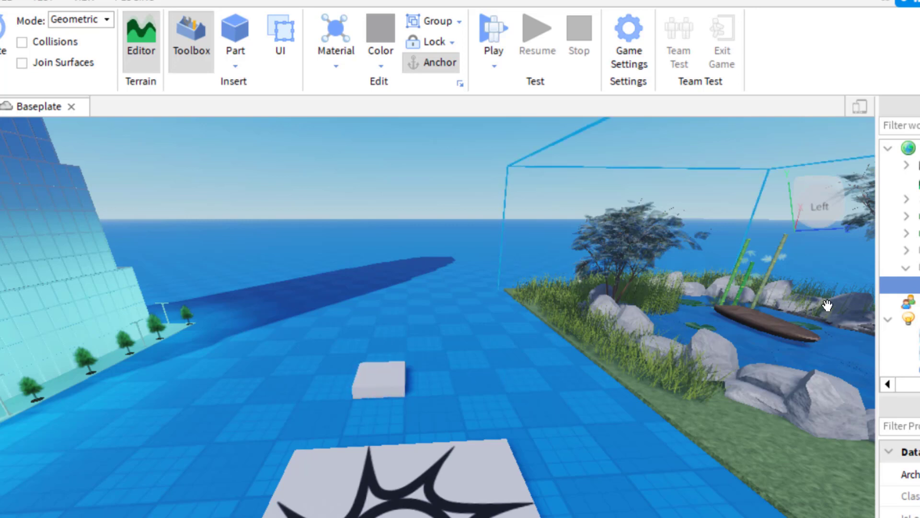
- Set the RollOffMaxDistance of the Sound object in SoundRegionLake to 40
right_click_drag(690, 428, 690, 428)
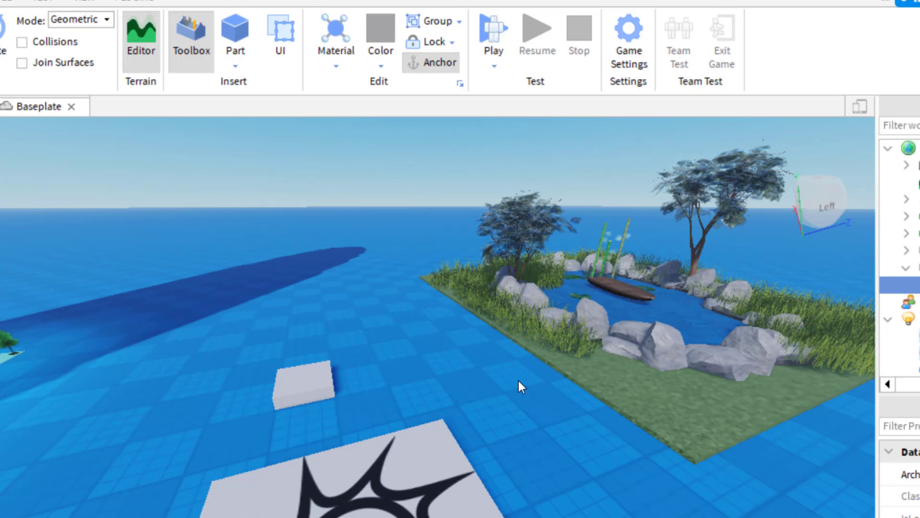
right_click_drag(413, 372, 410, 372)
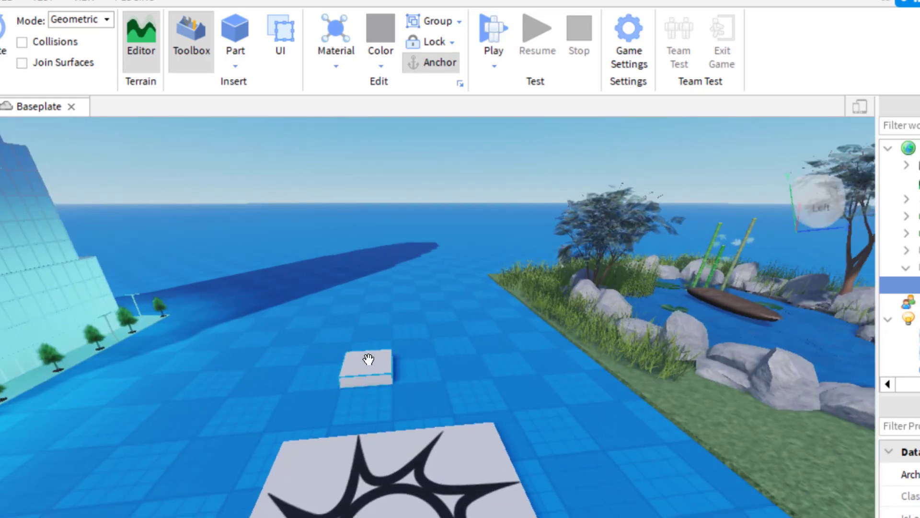
left_click(608, 363)
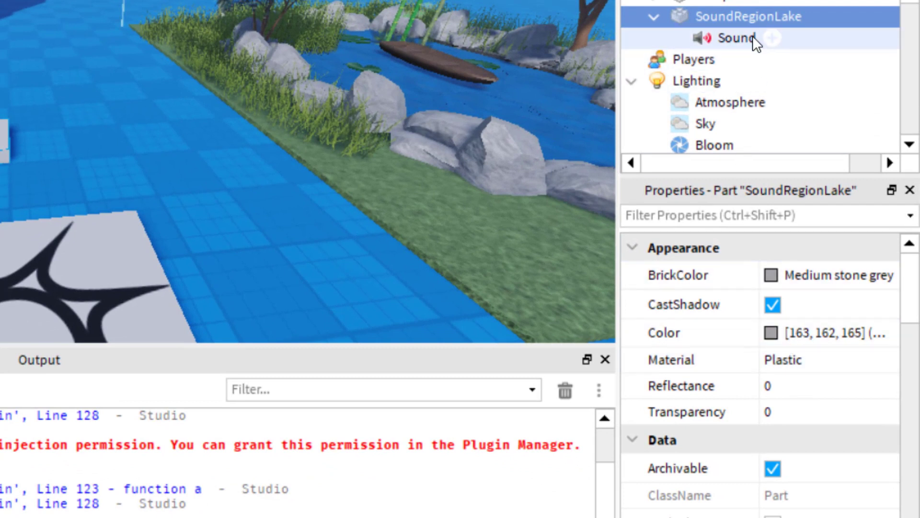
left_click(737, 38)
scroll(817, 378, "down", 3)
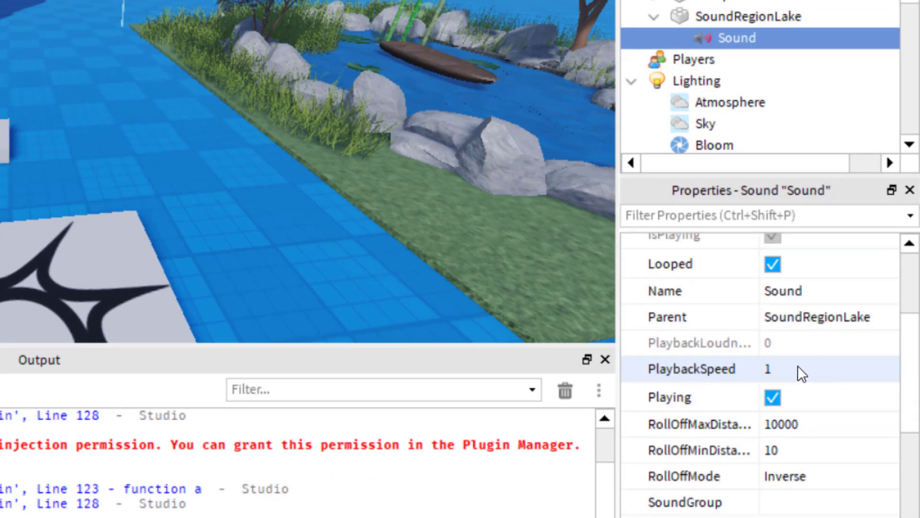
scroll(796, 366, "down", 2)
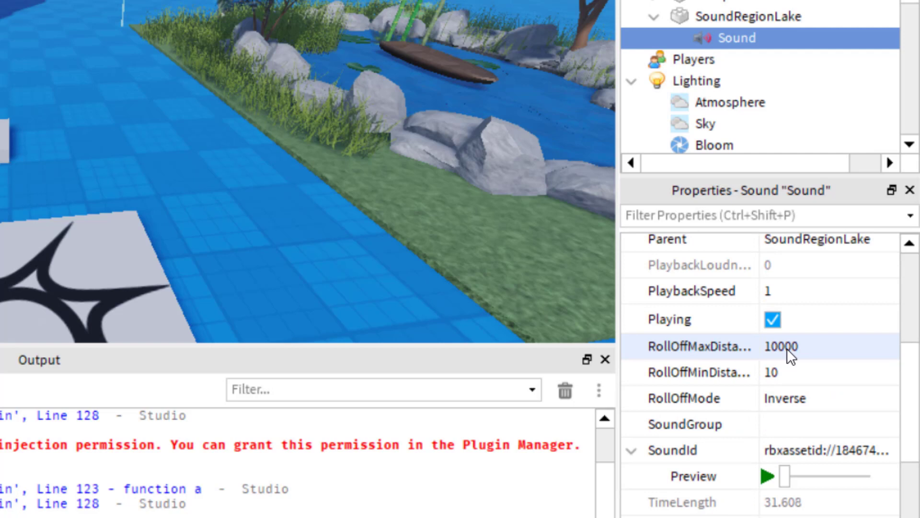
left_click(787, 348)
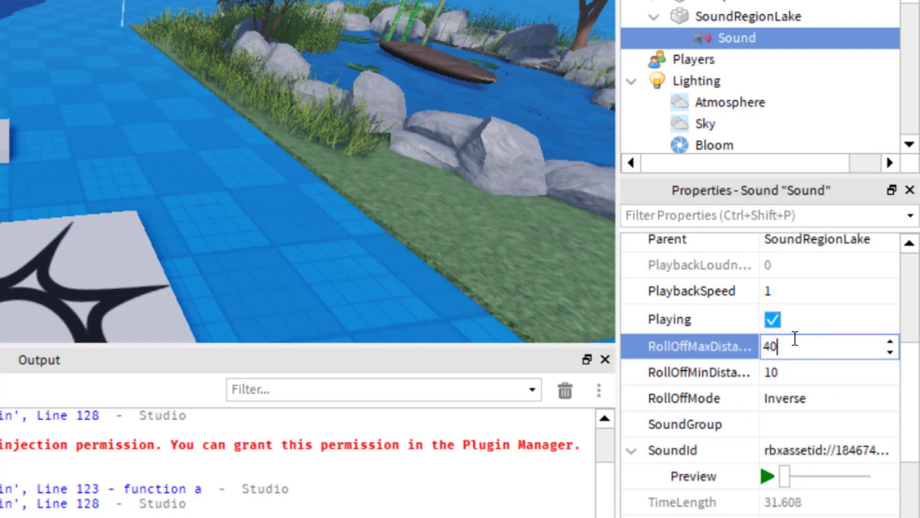
left_click(785, 371)
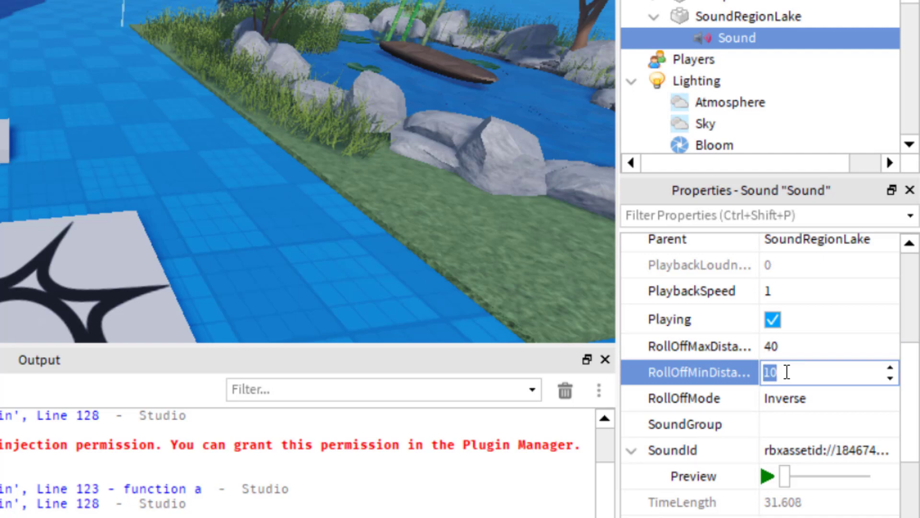
- Change the RollOffMode of the Sound object to Linear
left_click(797, 400)
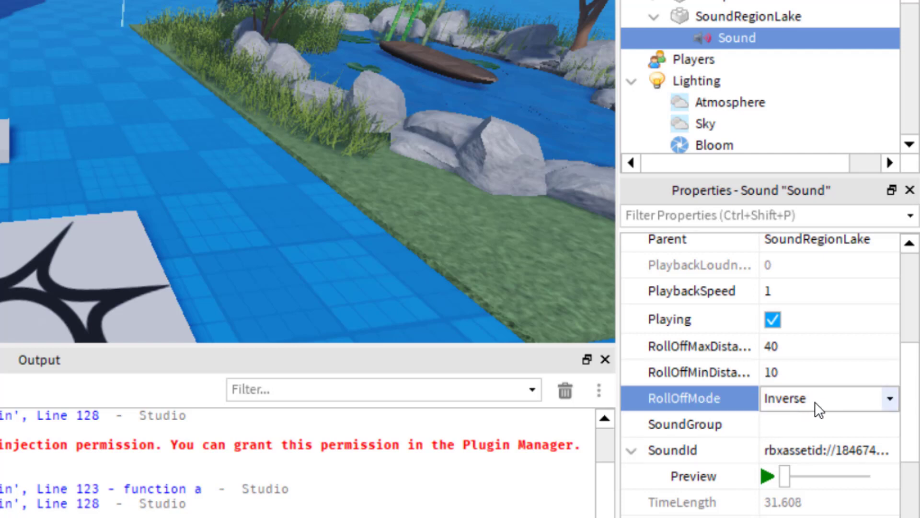
left_click(889, 398)
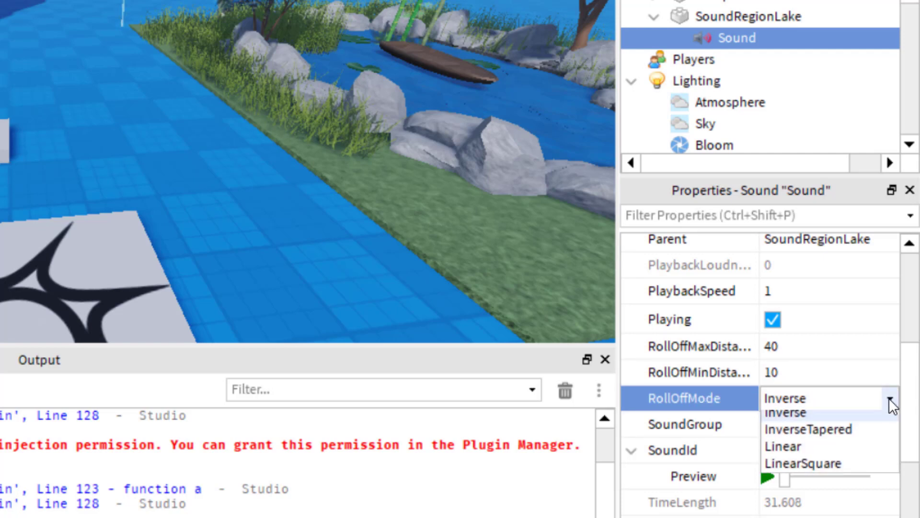
left_click(813, 453)
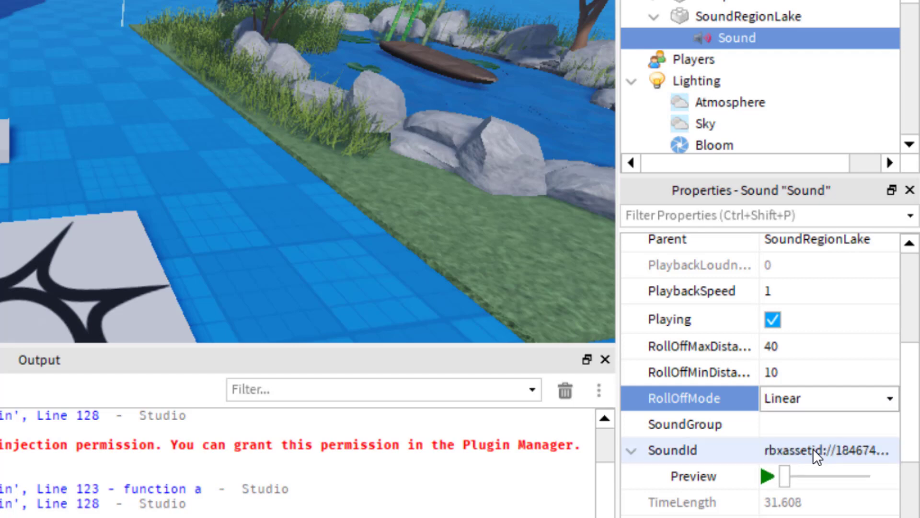
- Move the SoundRegionLake block from beside the spawn location onto the lake's water next to the boat
left_click(284, 260)
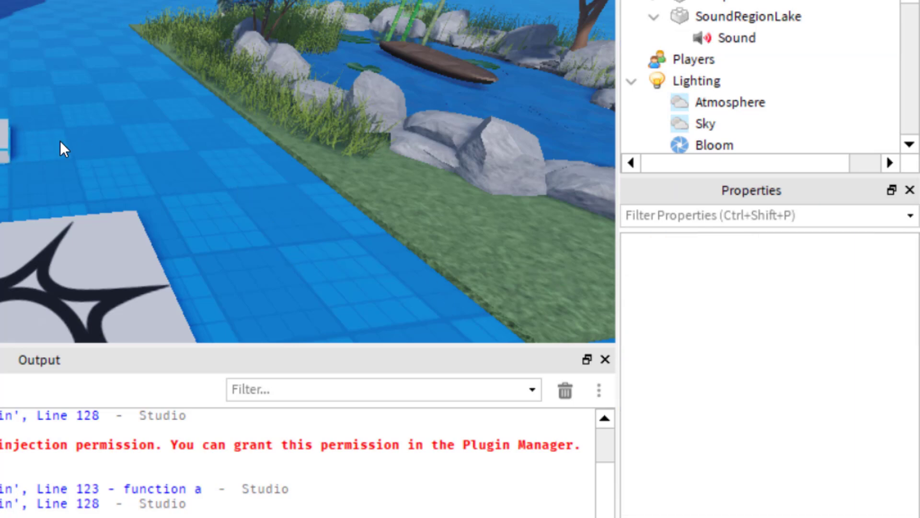
right_click_drag(270, 174, 271, 174)
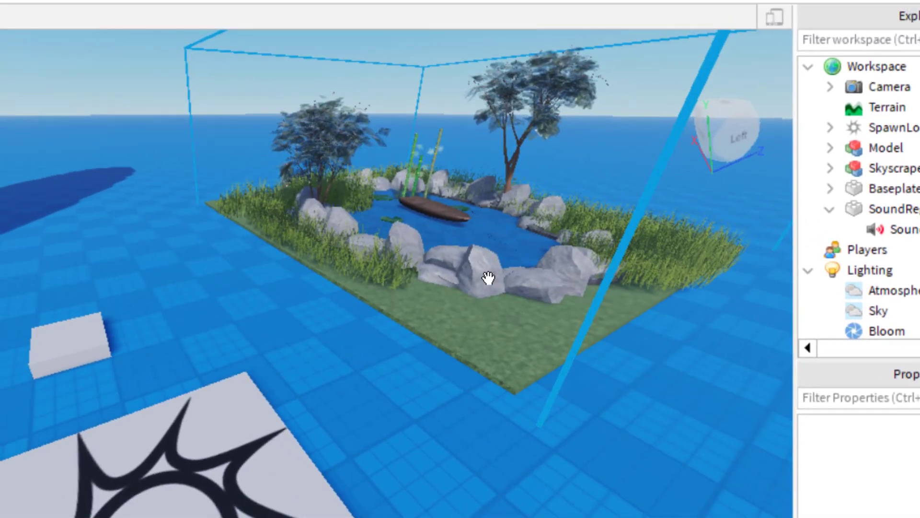
left_click_drag(72, 338, 444, 223)
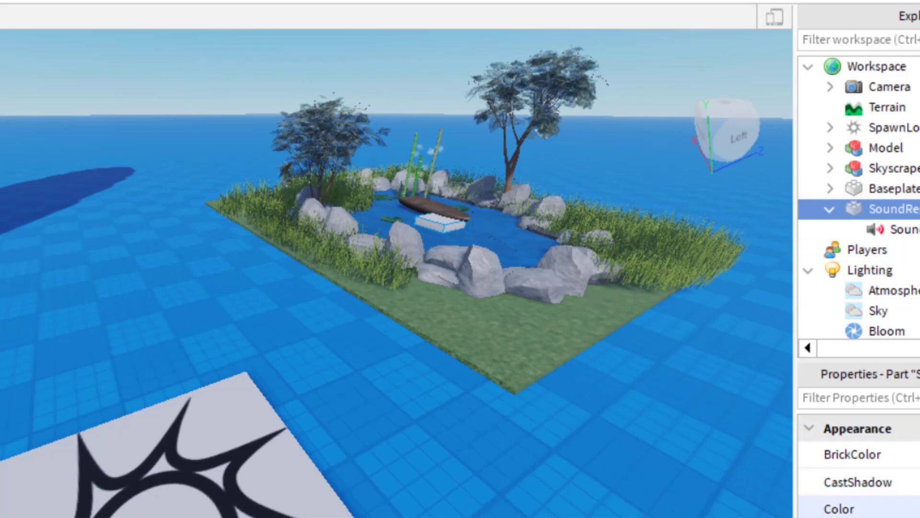
- Make the SoundRegionLake block invisible by setting its Transparency to 1
scroll(859, 466, "down", 1)
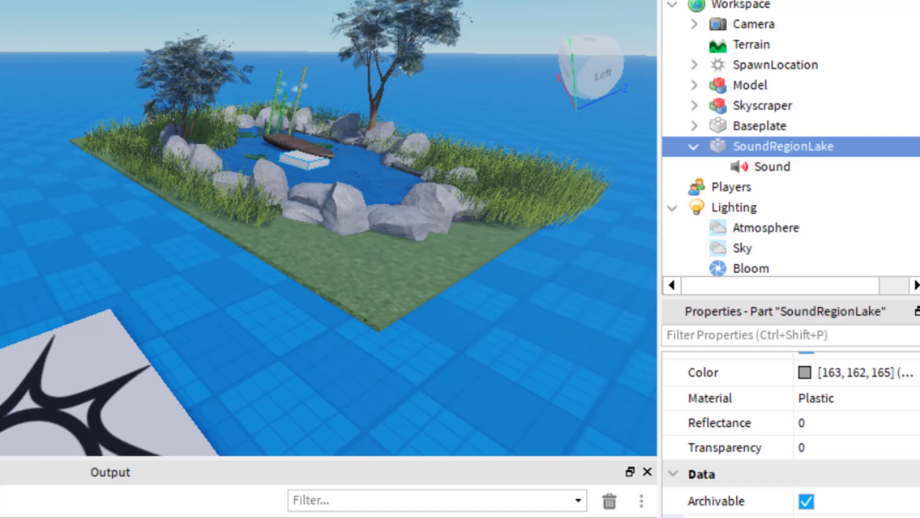
scroll(798, 431, "down", 5)
scroll(791, 431, "up", 3)
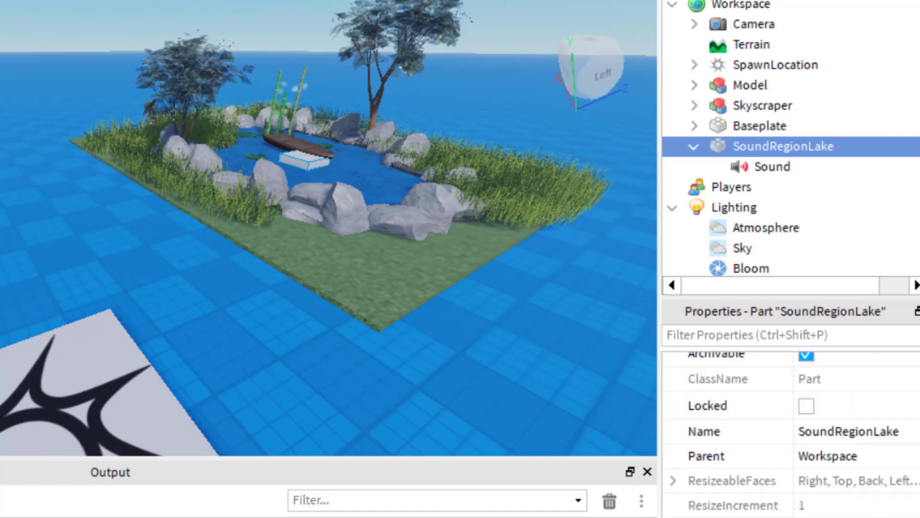
scroll(816, 505, "up", 2)
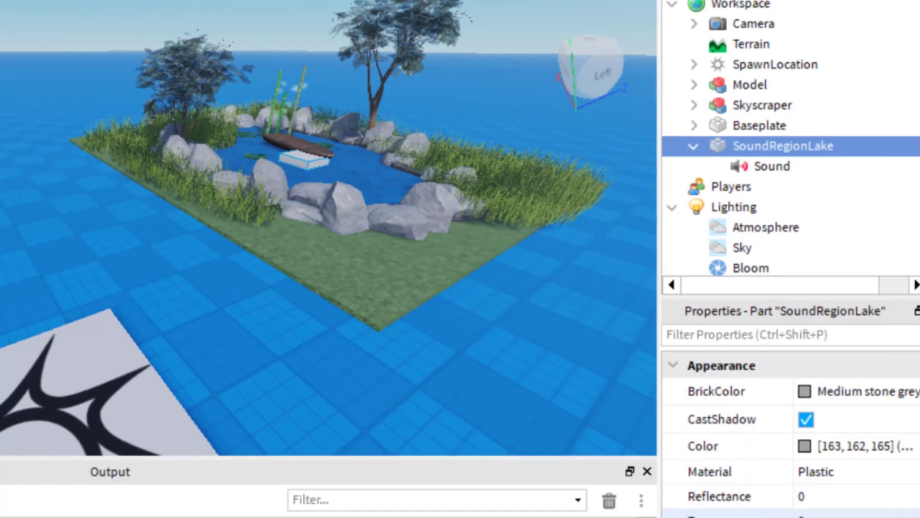
left_click(815, 495)
type("1")
key("Return")
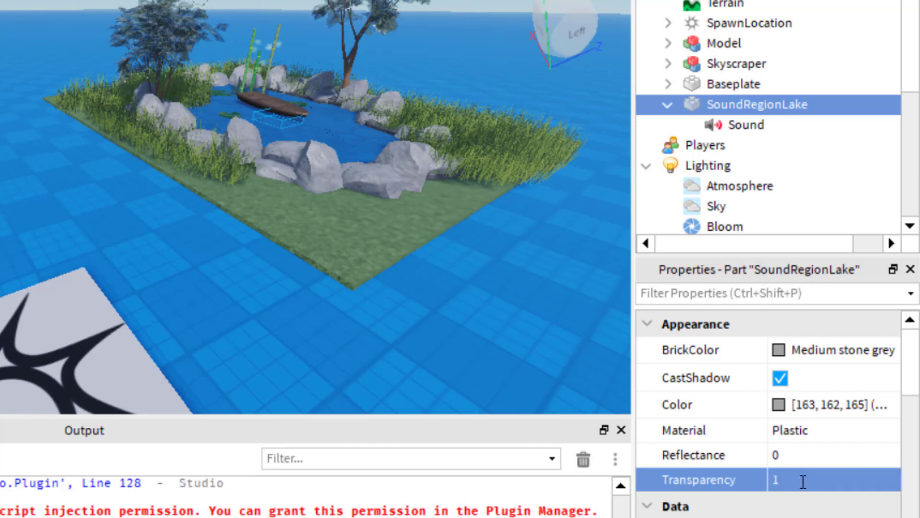
- Make the SoundRegionLake block visible again by setting its Transparency to 0
left_click(790, 477)
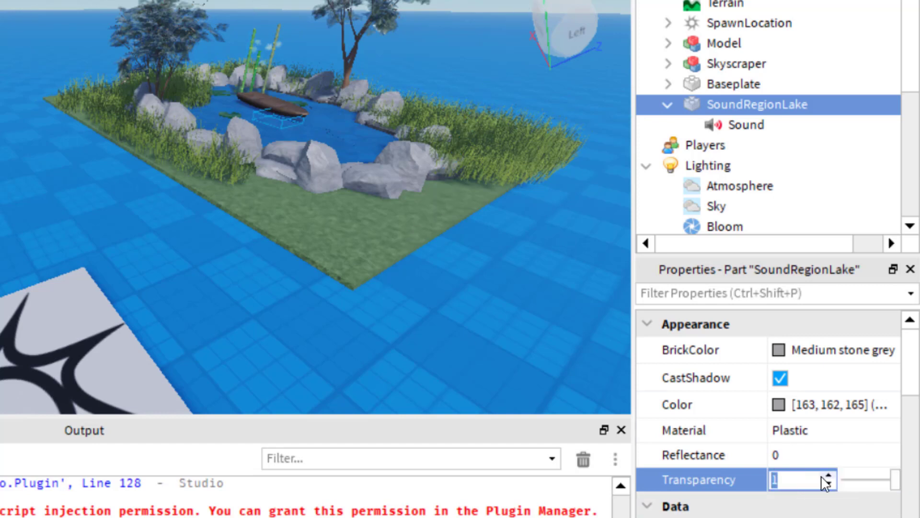
type("0")
key("Return")
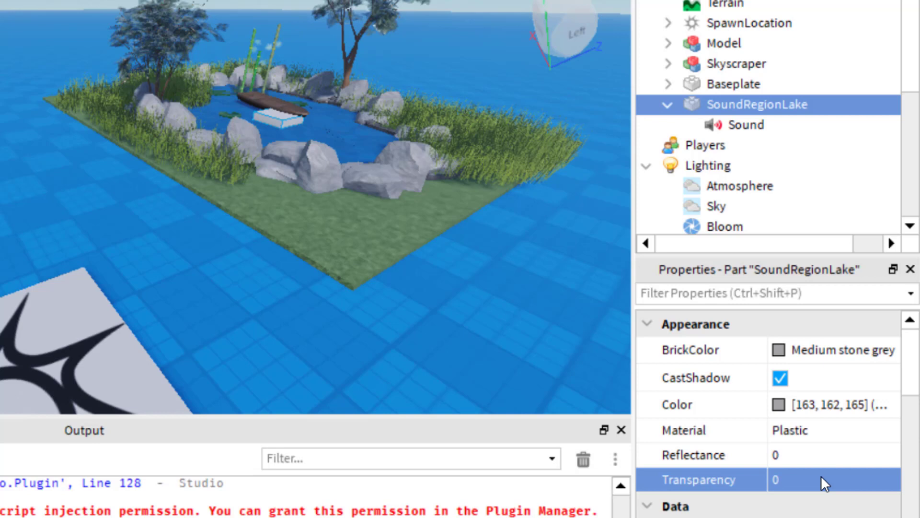
- Disable CanCollide and enable Anchored for the SoundRegionLake block
scroll(788, 485, "down", 3)
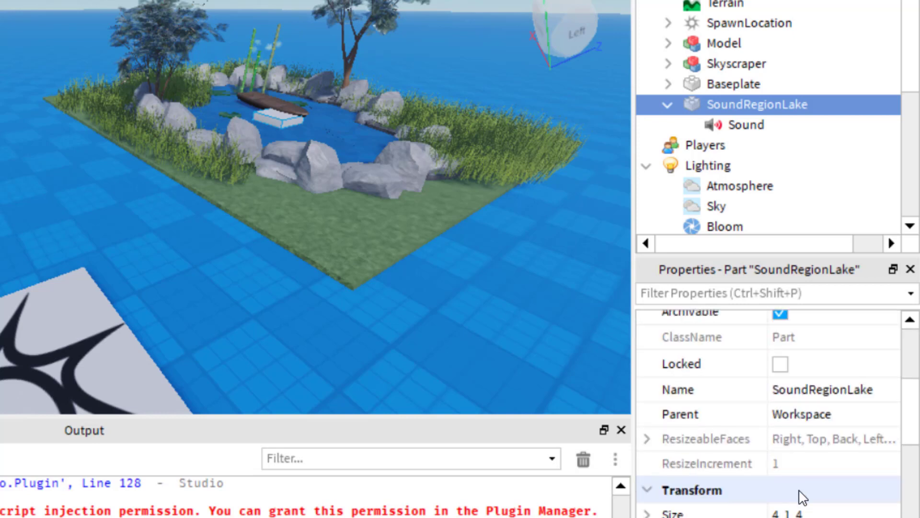
scroll(802, 497, "down", 3)
scroll(799, 504, "down", 4)
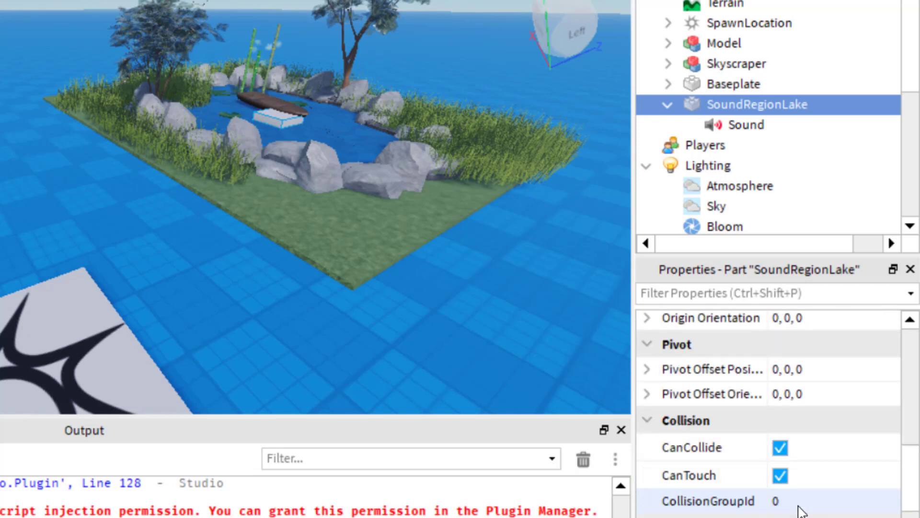
left_click(779, 374)
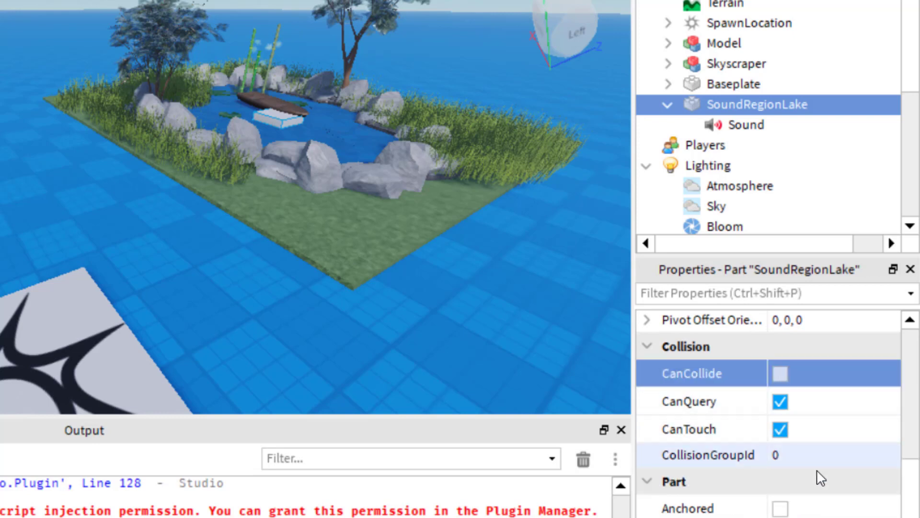
left_click(781, 508)
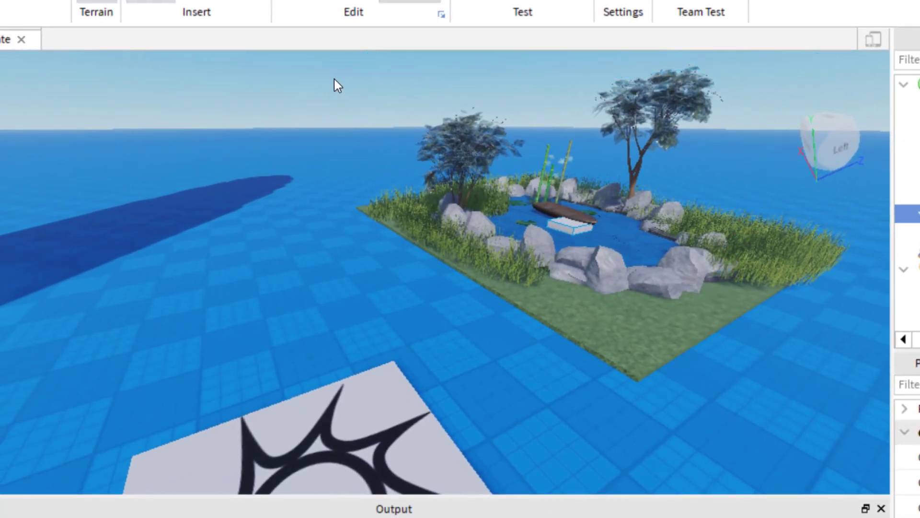
- Play-test the place, walking the character into the lake and back past the spawn location to check the sound's range, and end the test
left_click(478, 0)
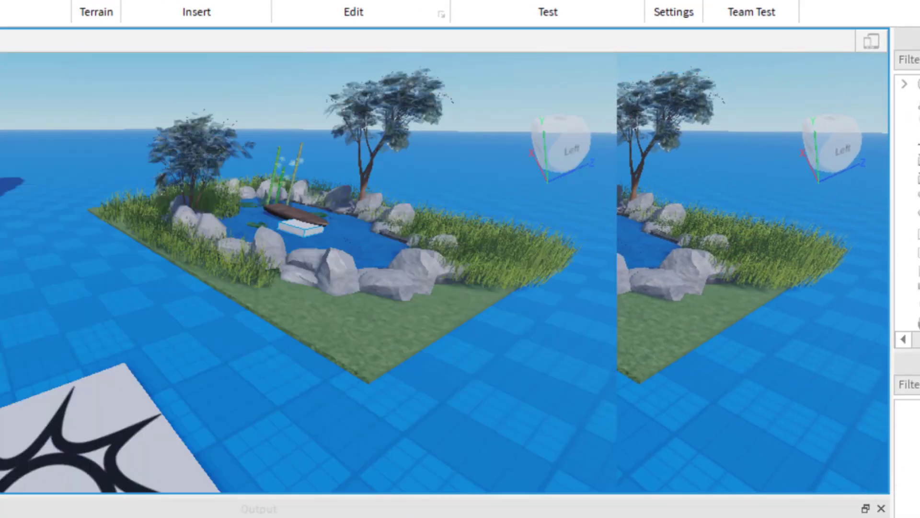
key("w")
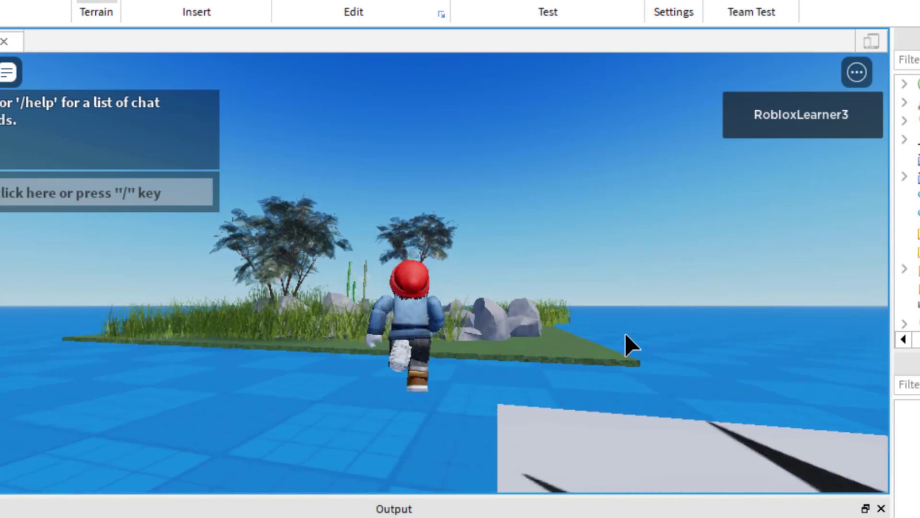
right_click_drag(501, 351, 502, 352)
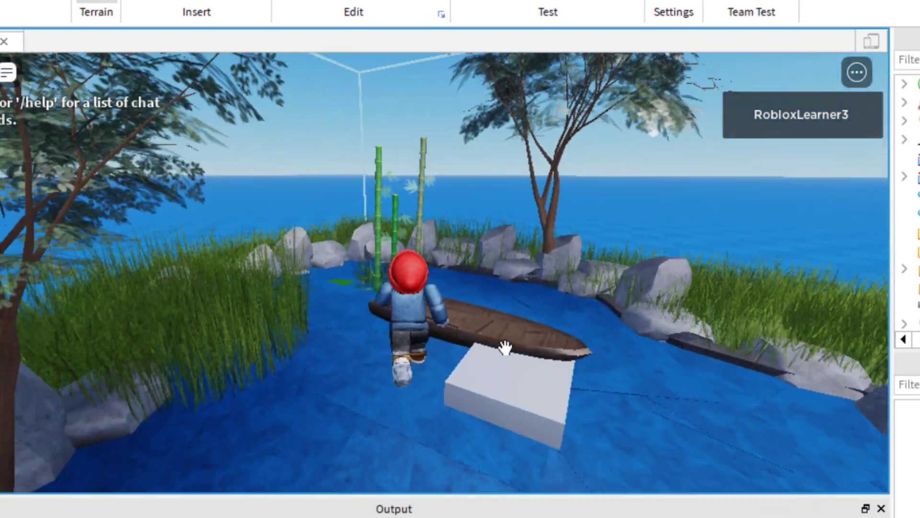
key("d")
key("s")
scroll(506, 344, "down", 5)
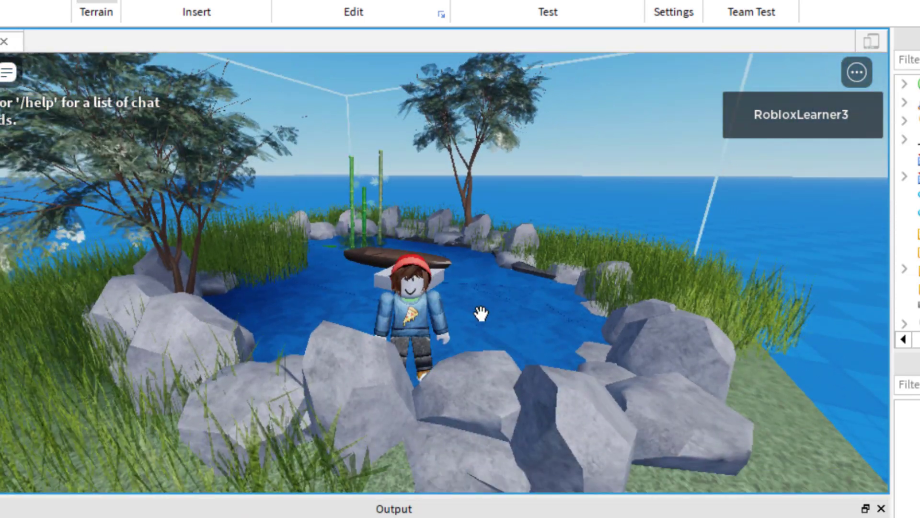
key("s")
key("s")
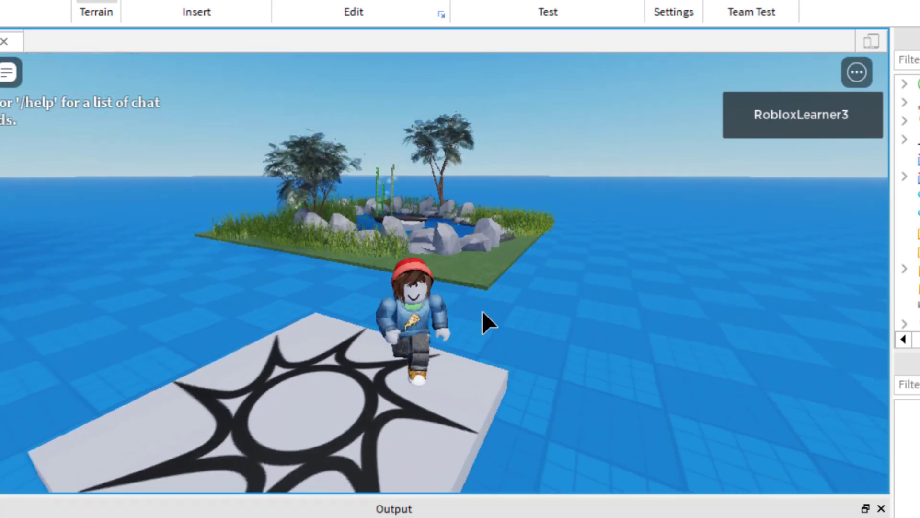
right_click_drag(489, 283, 490, 283)
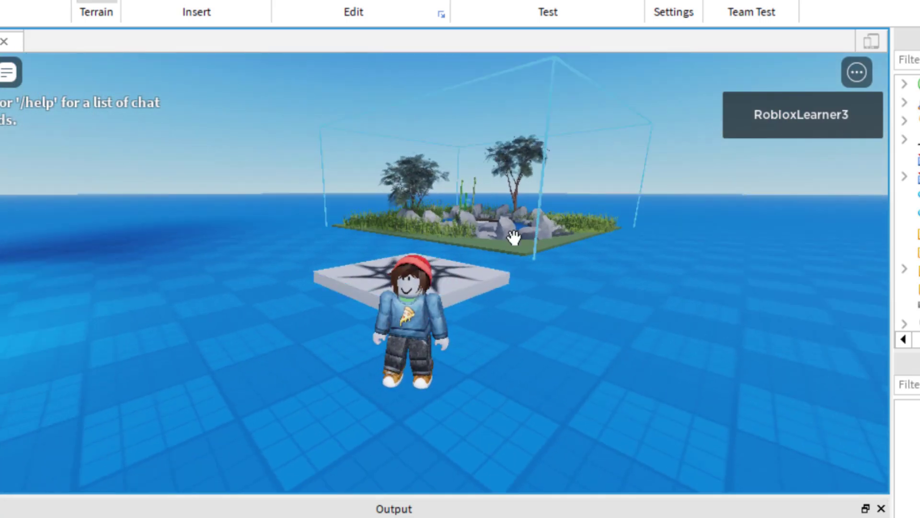
key("shift+F5")
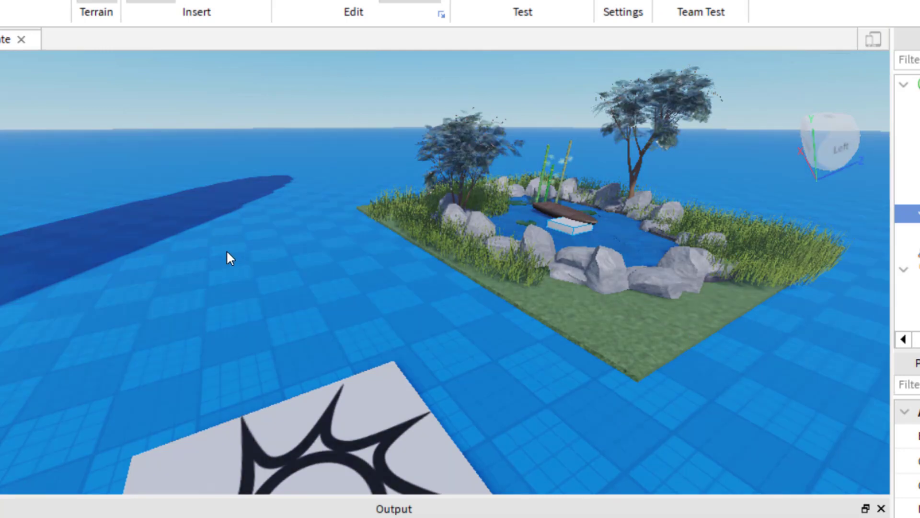
- Duplicate the SoundRegionLake block and move the copy along the baseplate into the base of the skyscraper
left_click(227, 252)
right_click_drag(206, 229, 208, 229)
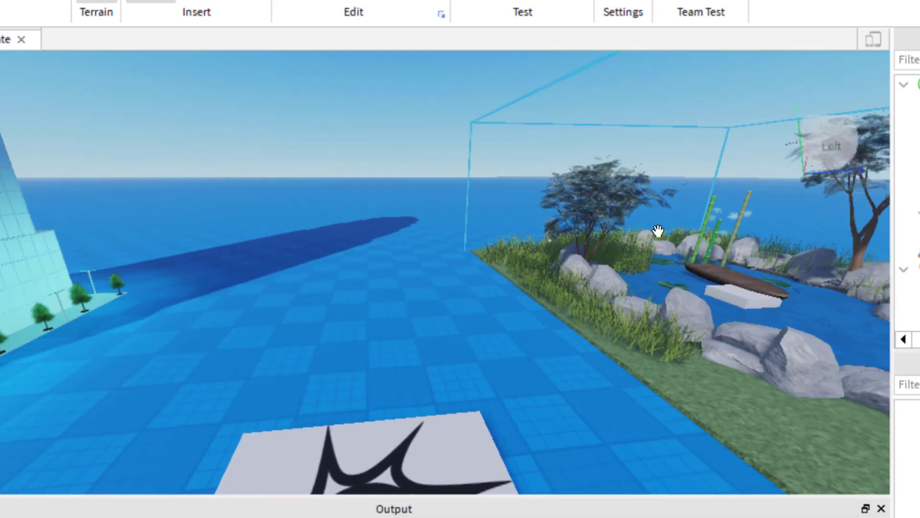
left_click(732, 293)
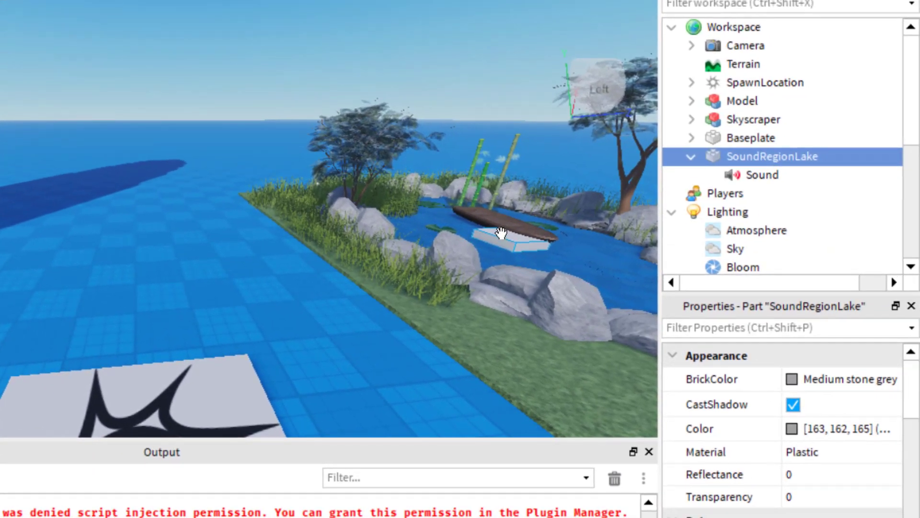
key("ctrl+d")
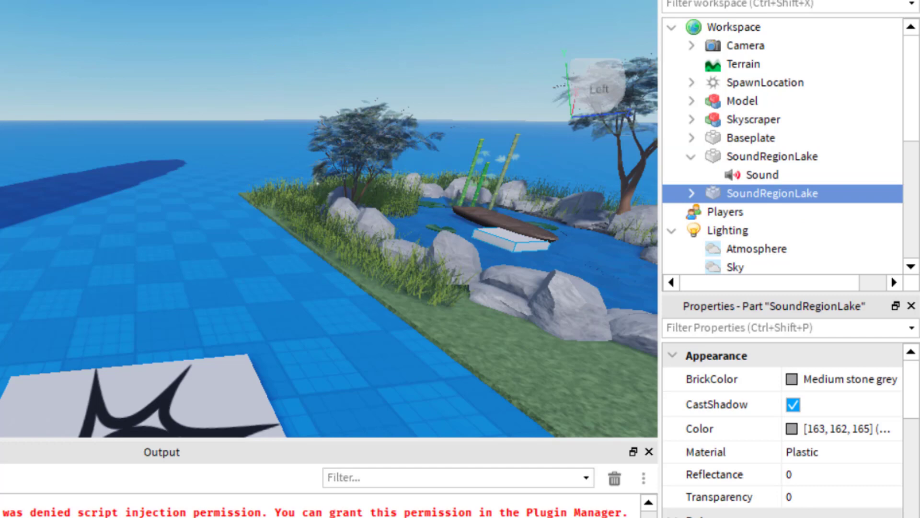
key("ctrl+2")
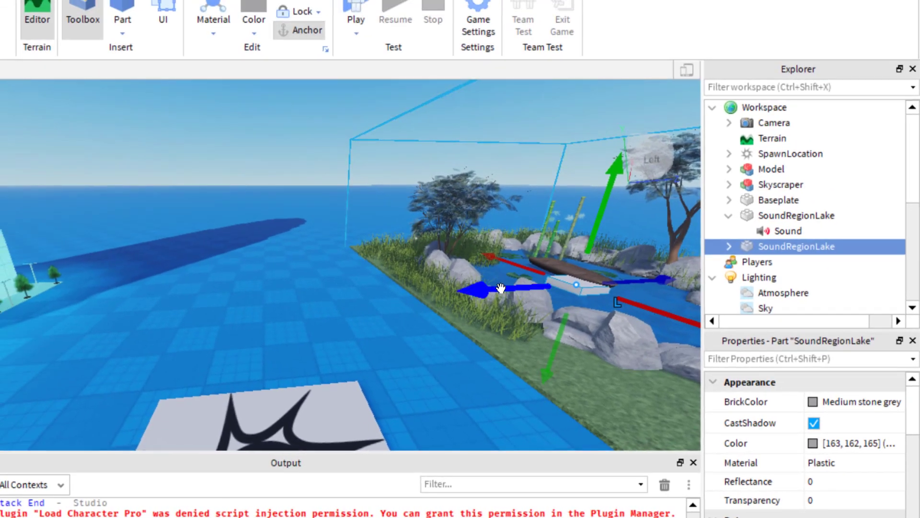
left_click_drag(501, 288, 161, 327)
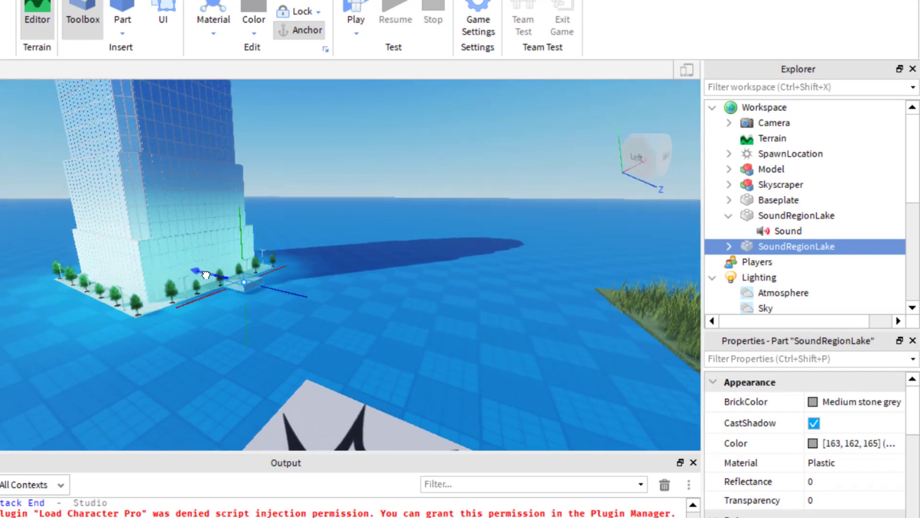
left_click_drag(205, 274, 139, 254)
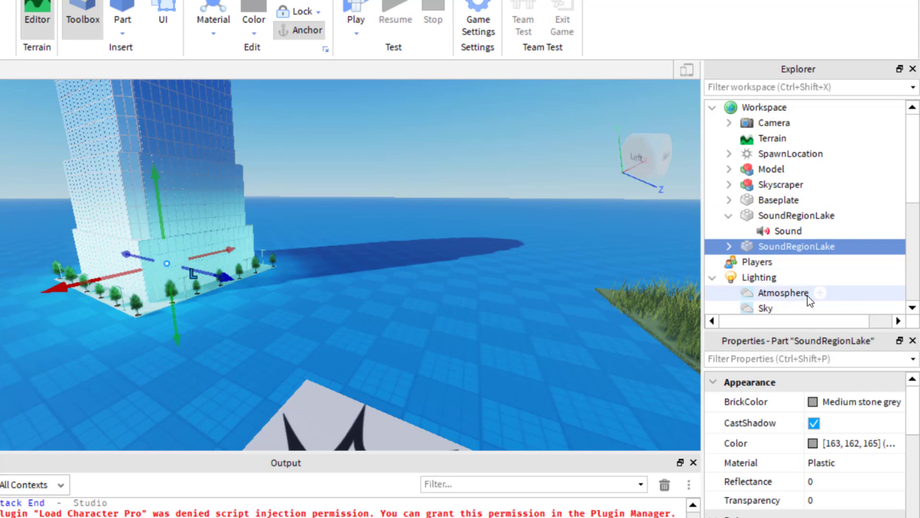
- Find the 2:17 Lo-fi track in the Toolbox's Blues music genre and copy its asset ID for the duplicated block's Sound
left_click(725, 246)
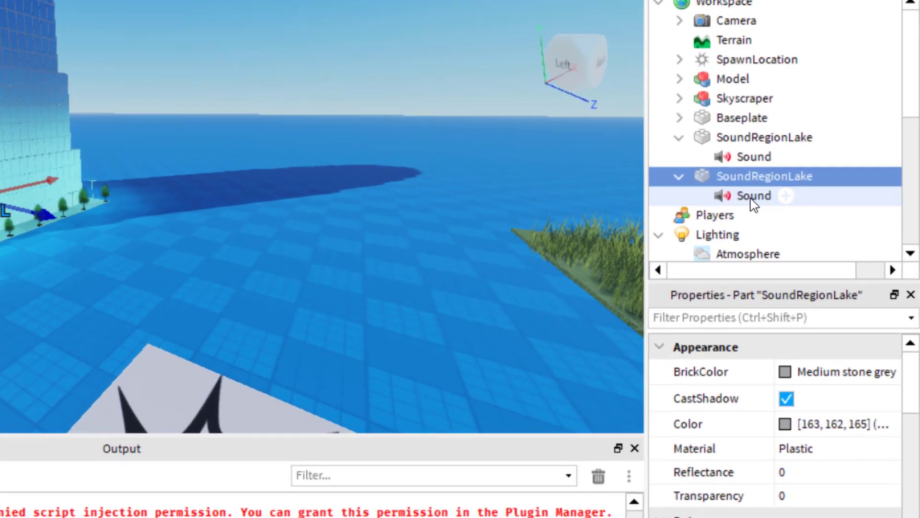
left_click(752, 197)
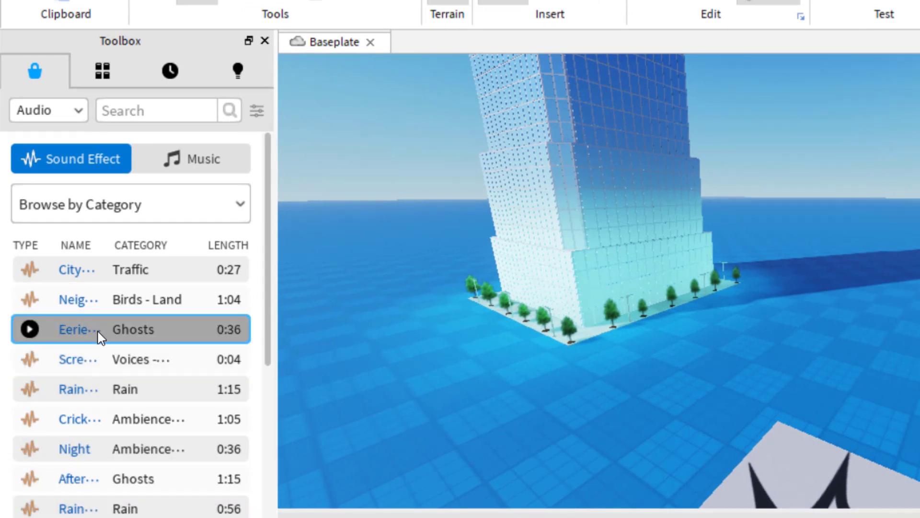
left_click(192, 159)
left_click(127, 252)
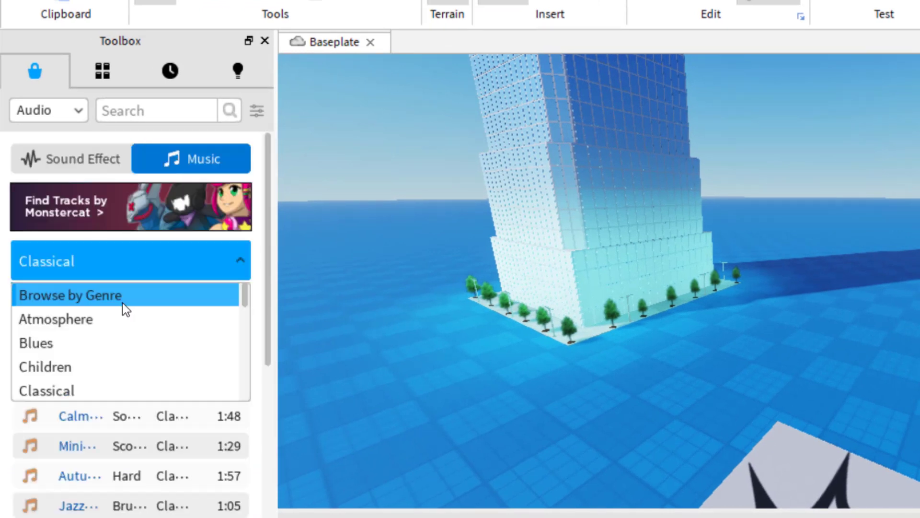
left_click(114, 342)
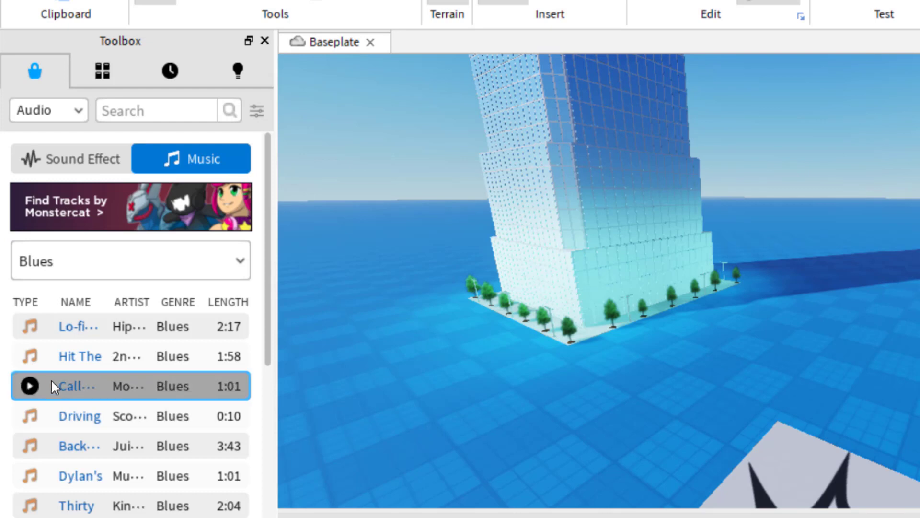
left_click(30, 355)
left_click(30, 327)
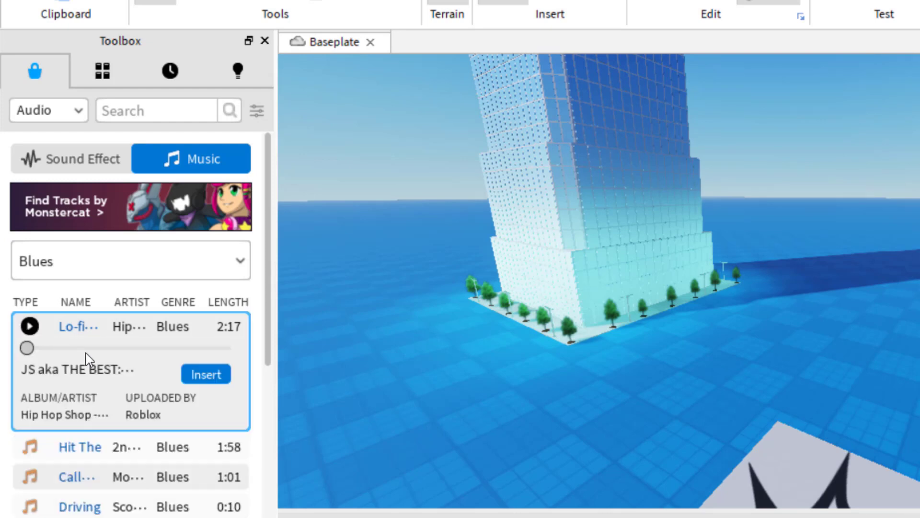
right_click(143, 371)
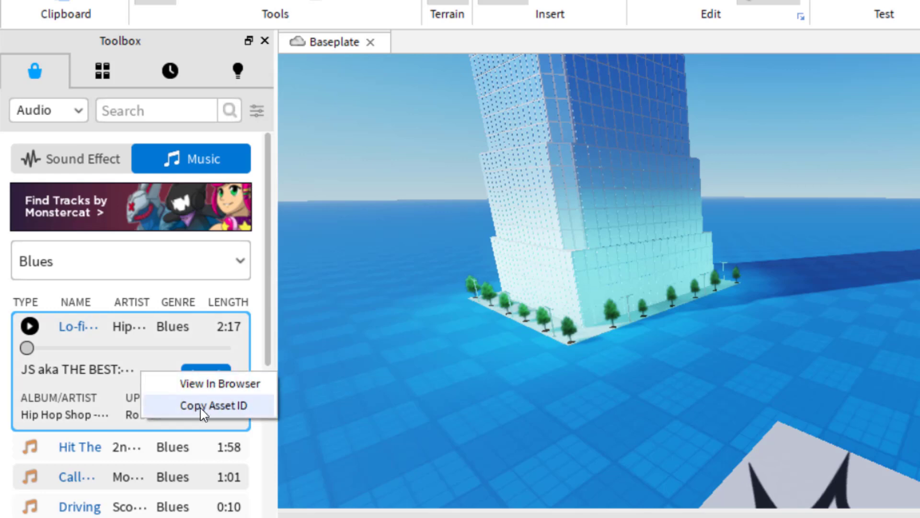
left_click(213, 406)
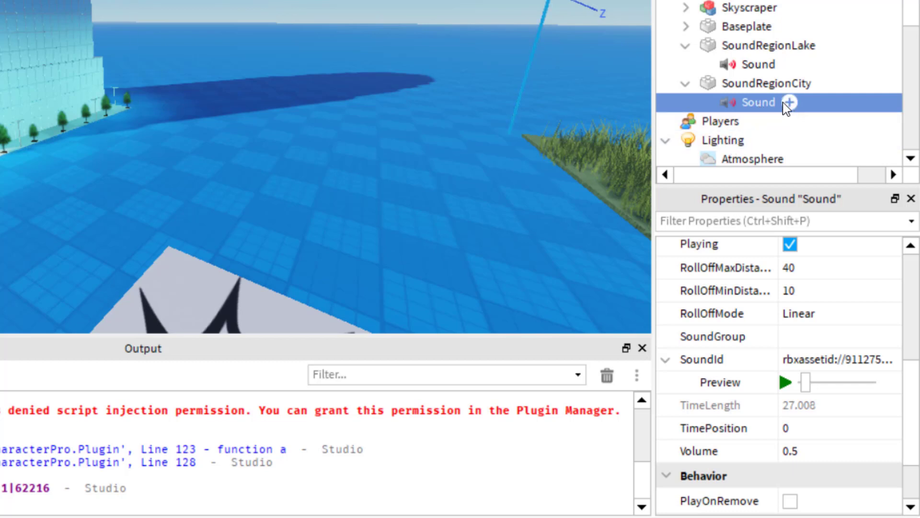
- Replace the SoundId of the Sound inside SoundRegionCity with the copied Blues track's asset ID
left_click(823, 362)
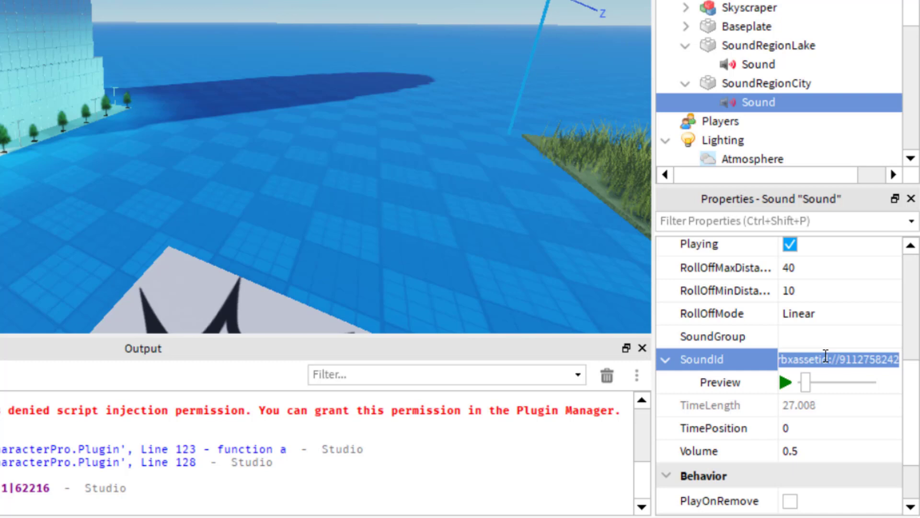
key("ctrl+v")
key("Return")
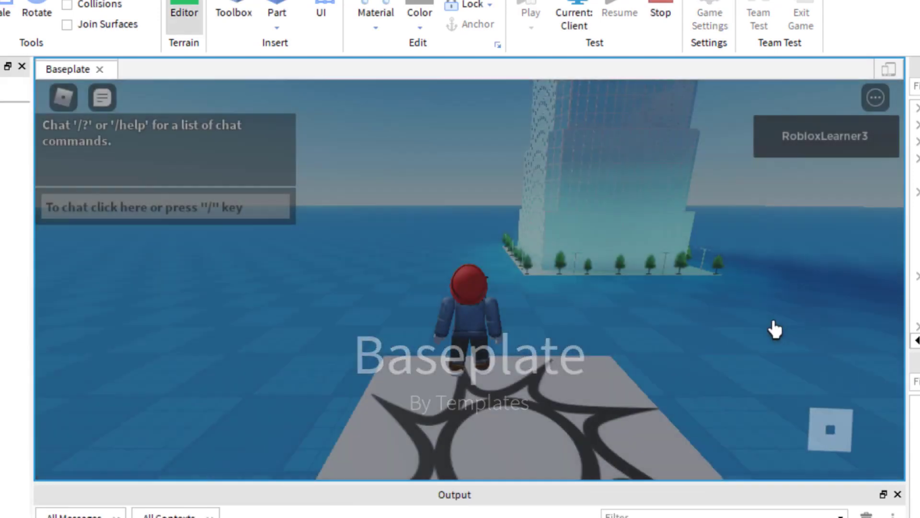
- Play-test both sound regions by walking the character beside the lake and over to the skyscraper, and end the test
key("d")
key("s")
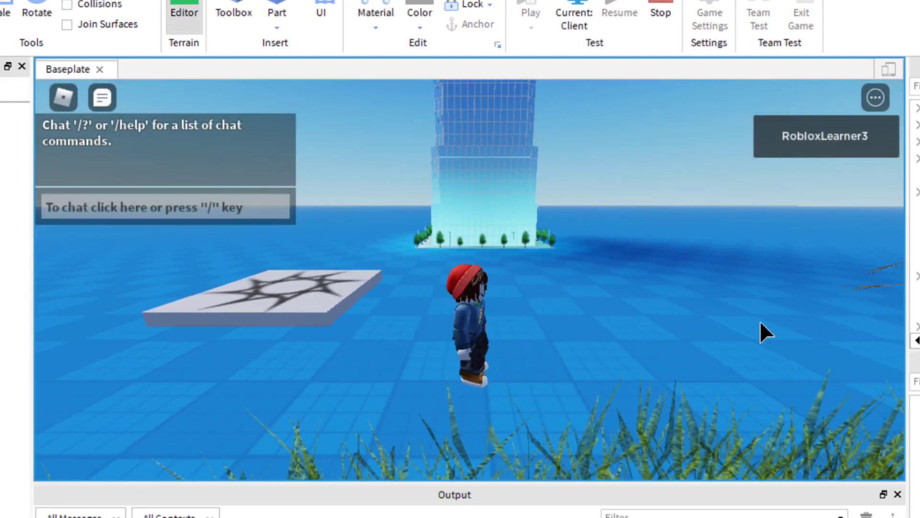
key("w")
key("w")
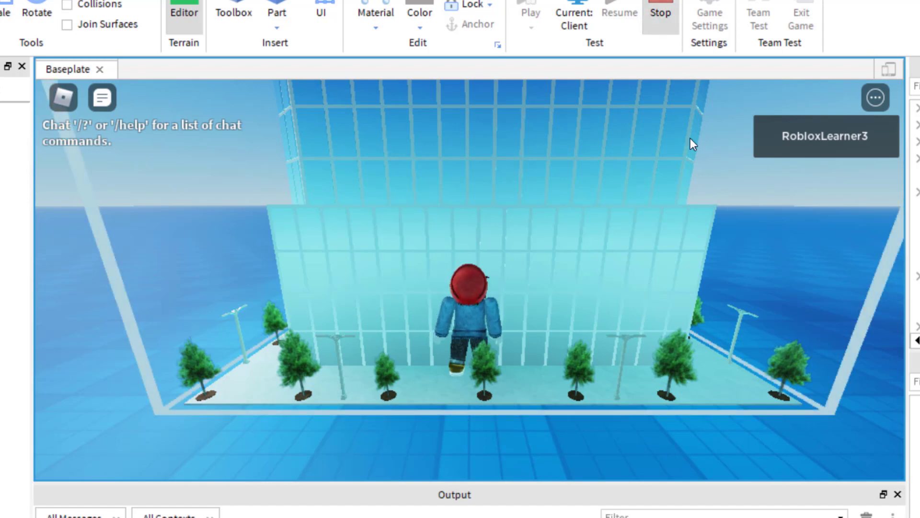
key("shift+F5")
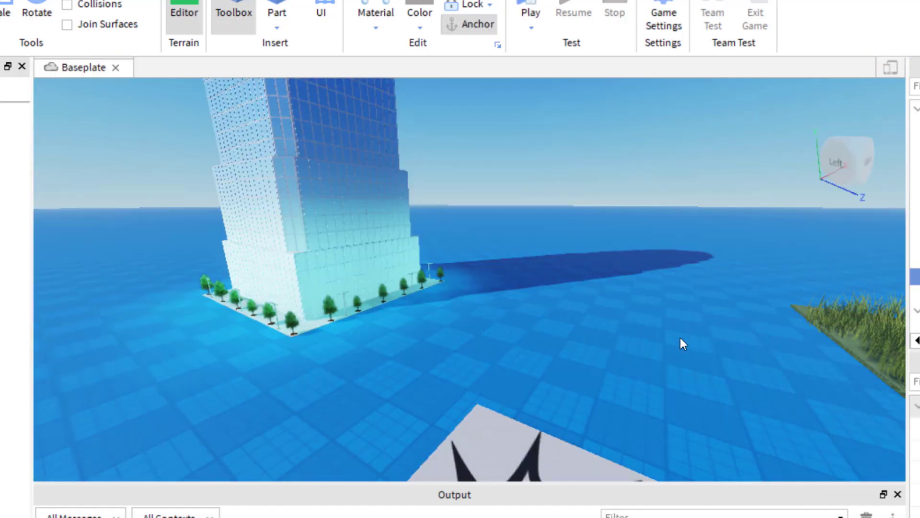
- Start another play-test and walk the character from the spawn location into and out of the lake area to check the sound's boundary
middle_click_drag(665, 326, 687, 283)
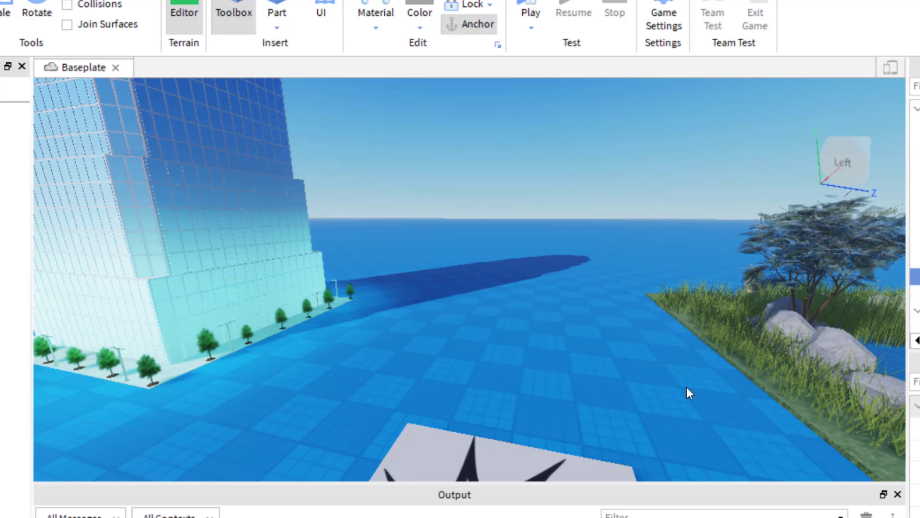
left_click(532, 6)
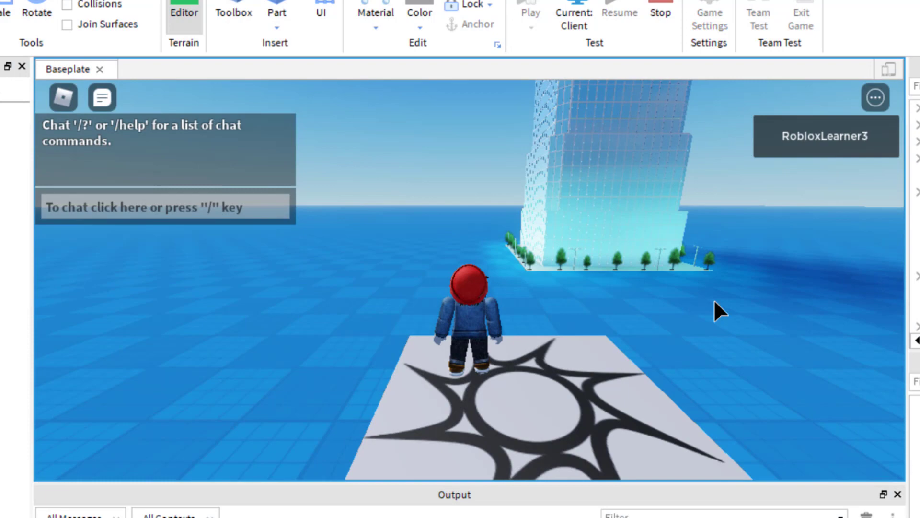
right_click_drag(714, 299, 715, 299)
key("d")
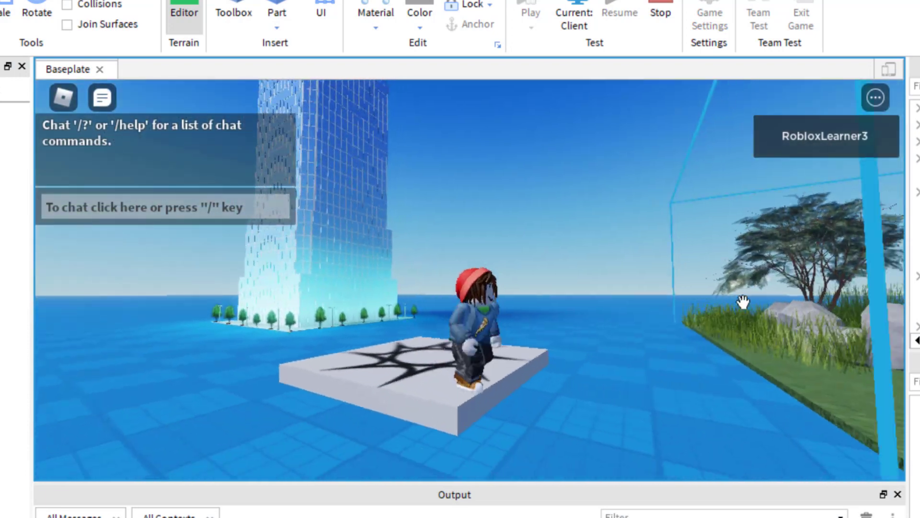
key("w")
key("d")
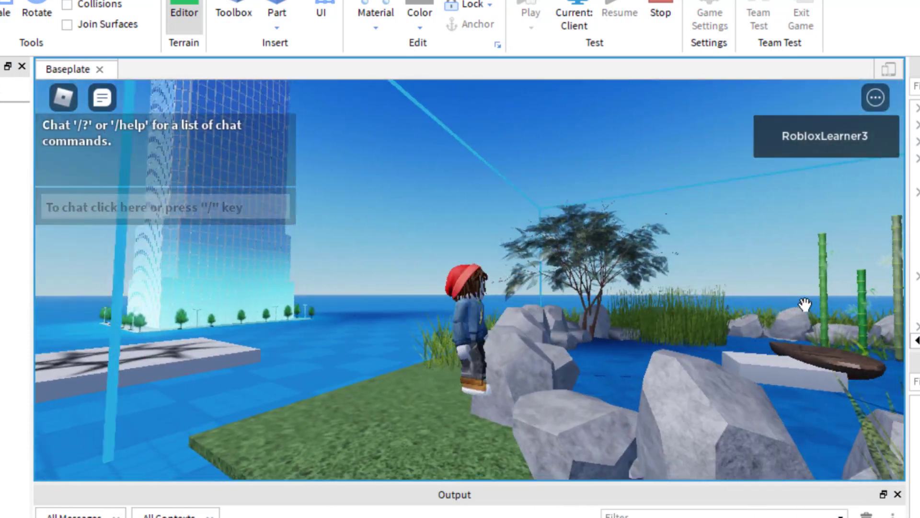
key("s")
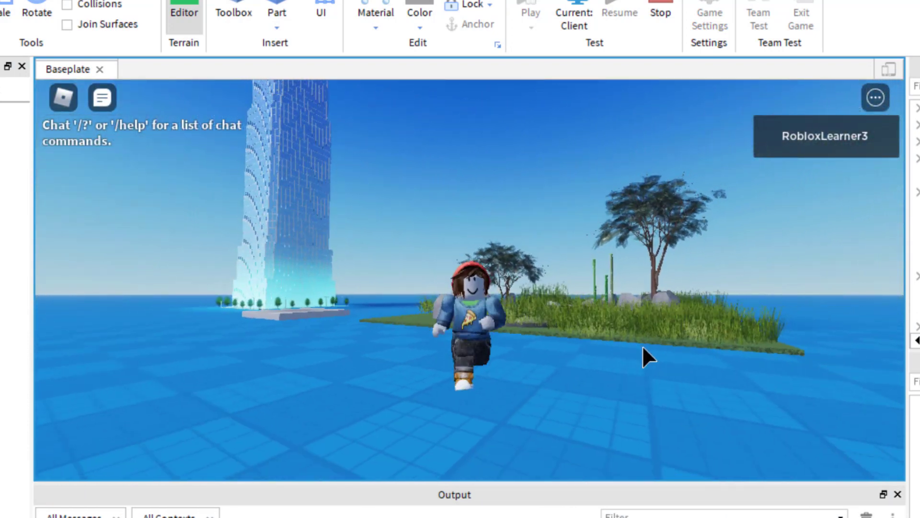
key("w")
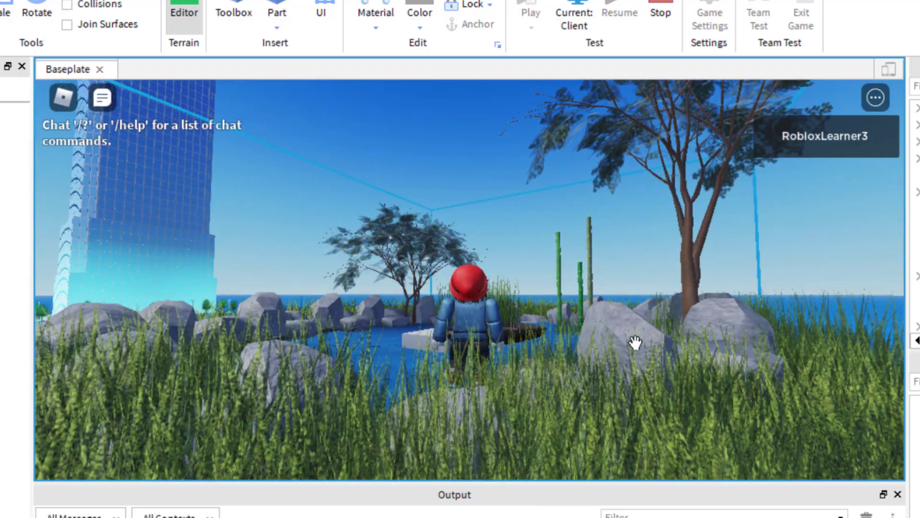
key("s")
key("s")
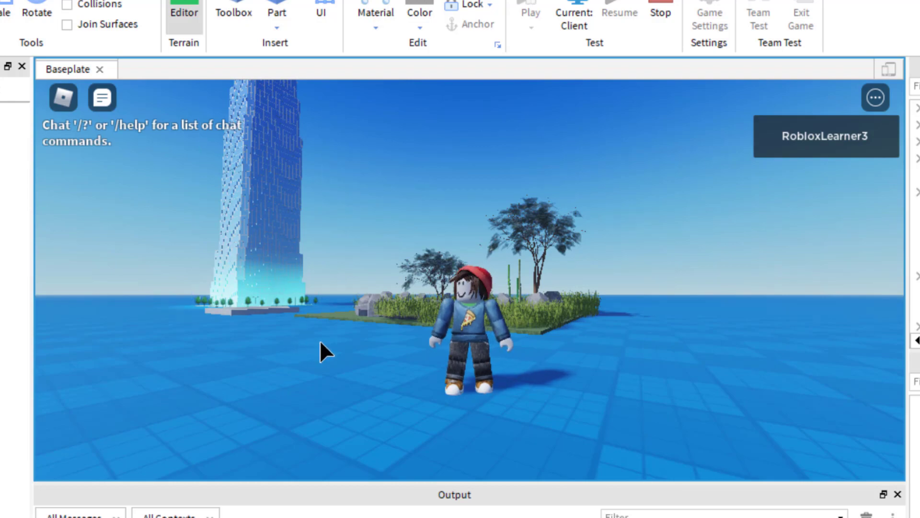
- Walk the character around and across the lake from other sides, moving away and back to check how the music fades, and end the test
key("w")
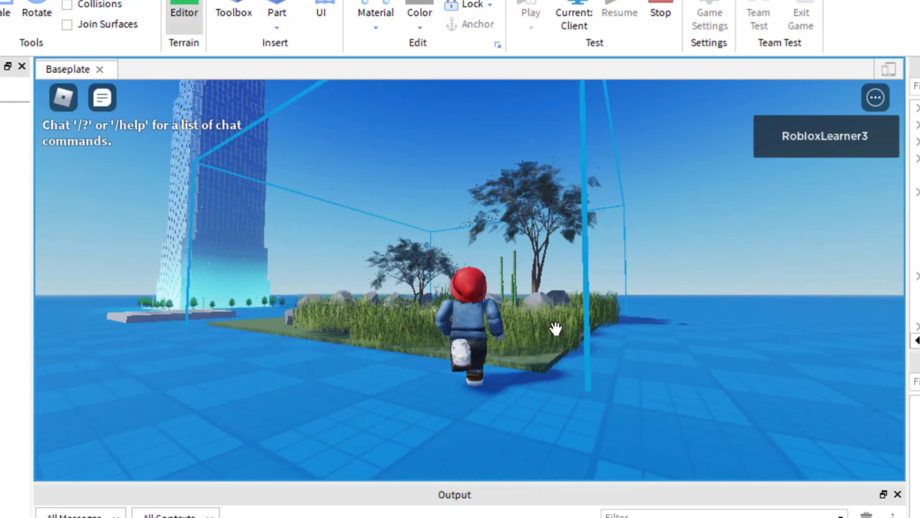
key("d")
right_click_drag(559, 335, 559, 335)
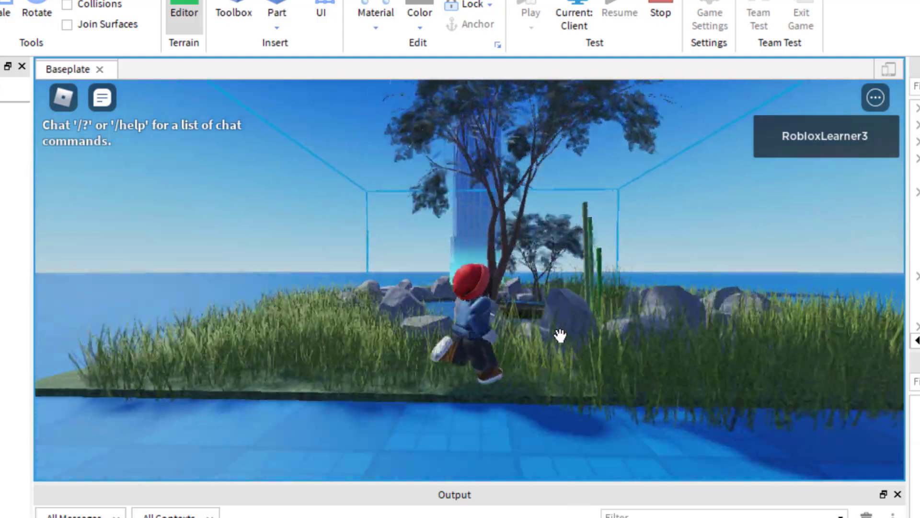
key("d")
key("w")
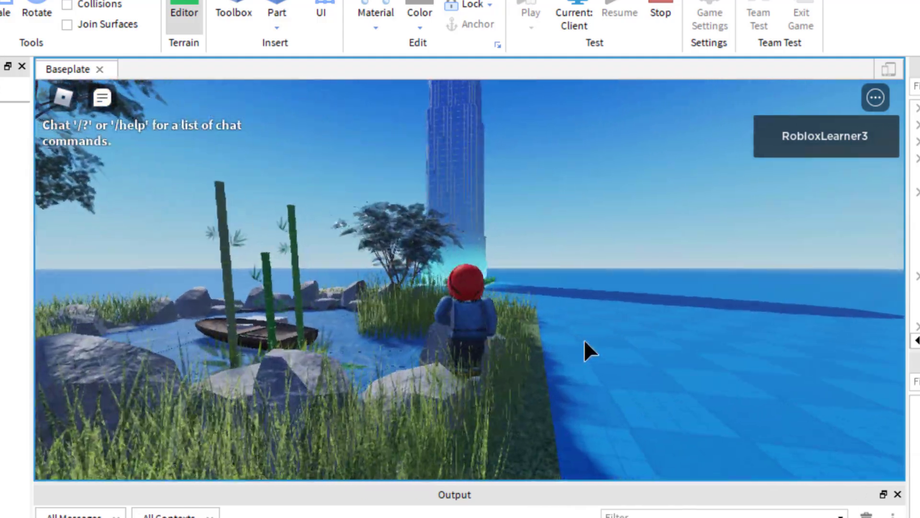
right_click_drag(543, 319, 543, 319)
key("d")
right_click_drag(476, 301, 476, 301)
key("w")
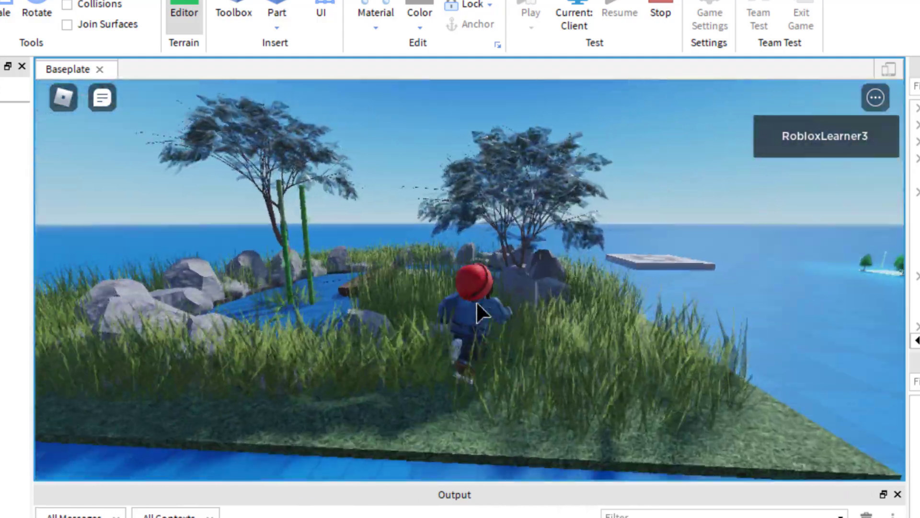
key("a")
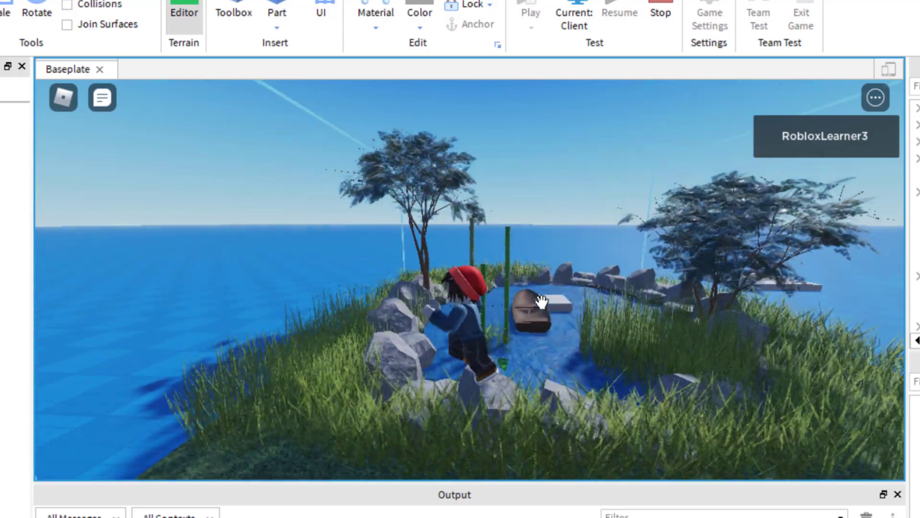
key("s")
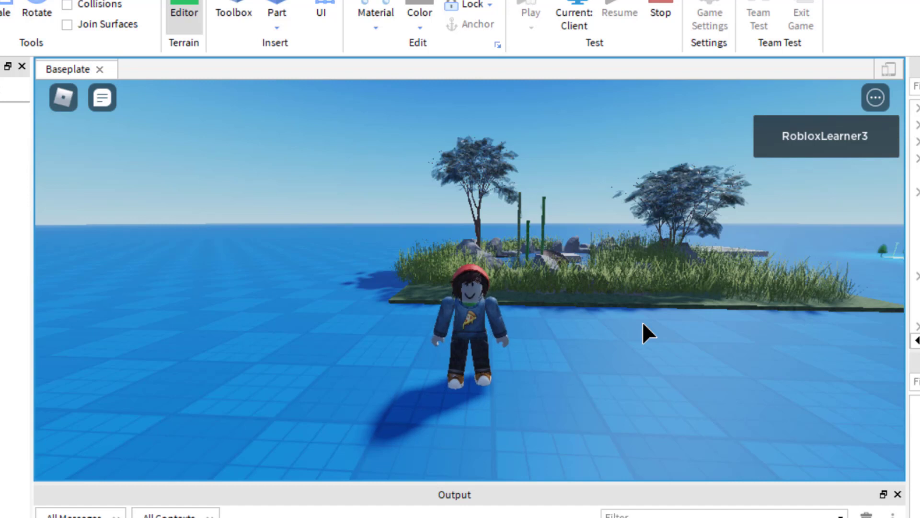
key("w")
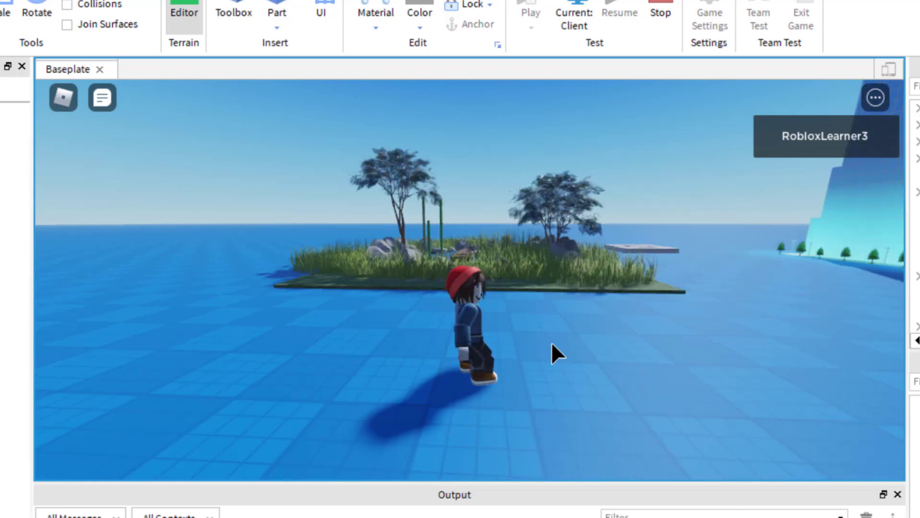
key("w")
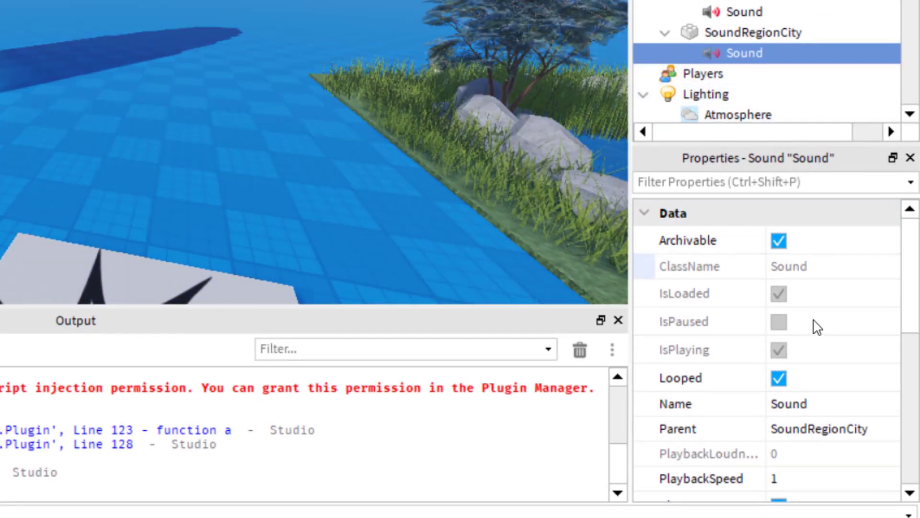
- Check the roll-off distances of the SoundRegionCity Sound, then start a play-test and walk the character in first-person view to the lake's edge
scroll(808, 309, "down", 4)
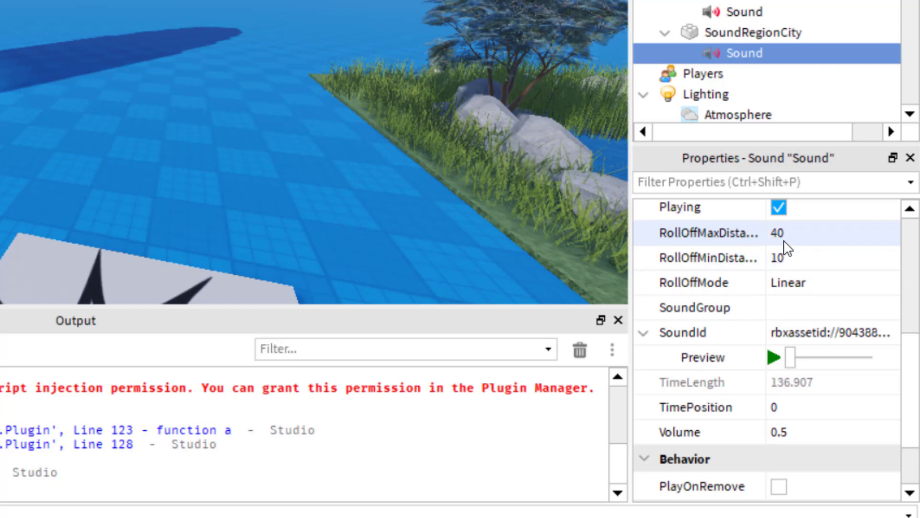
key("F5")
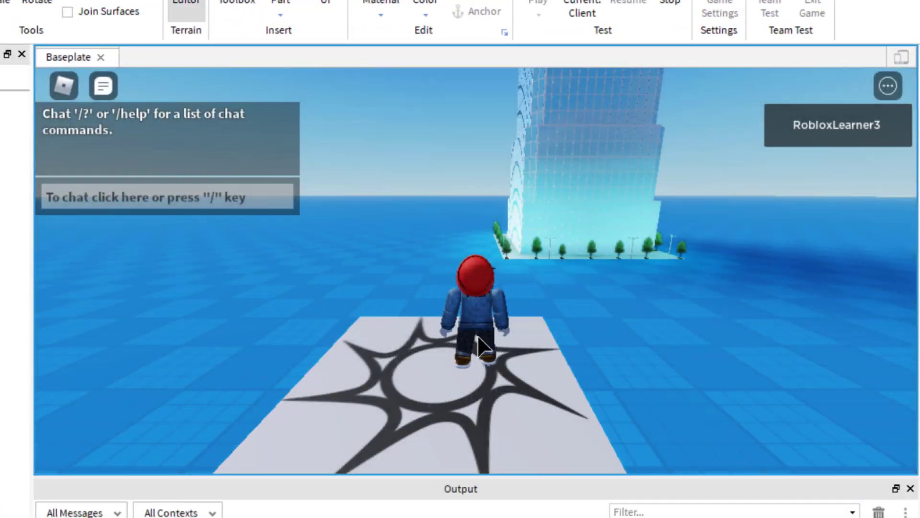
scroll(469, 308, "up", 5)
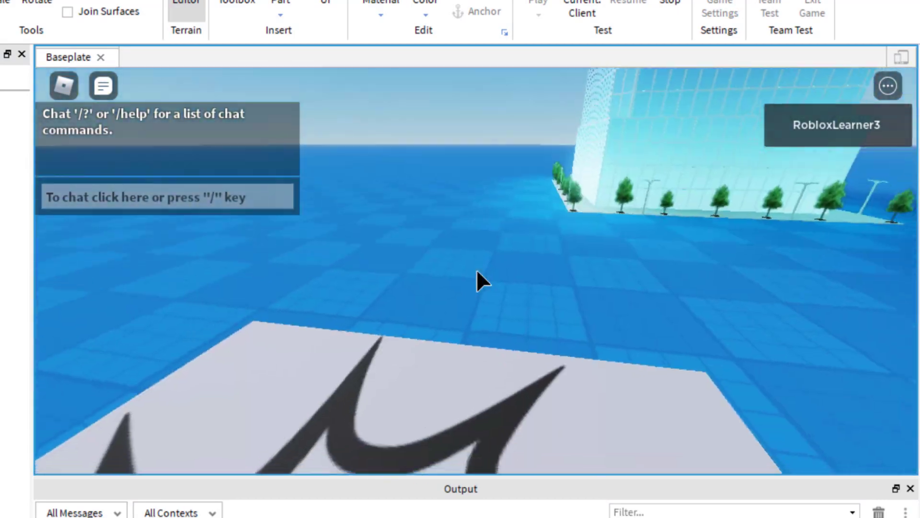
key("w")
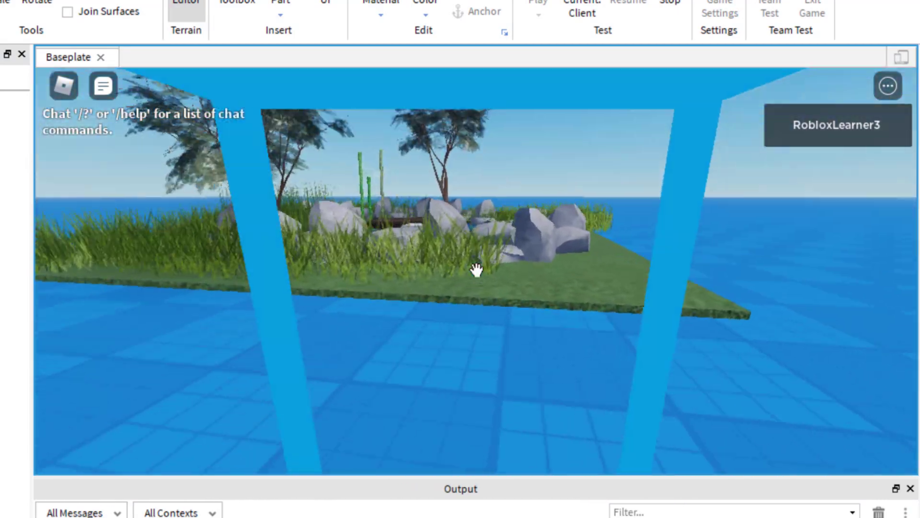
key("s")
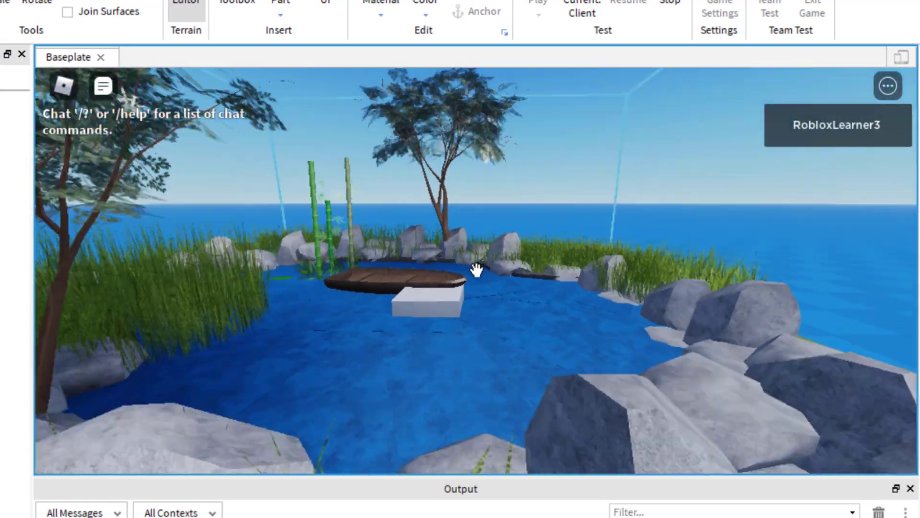
key("w")
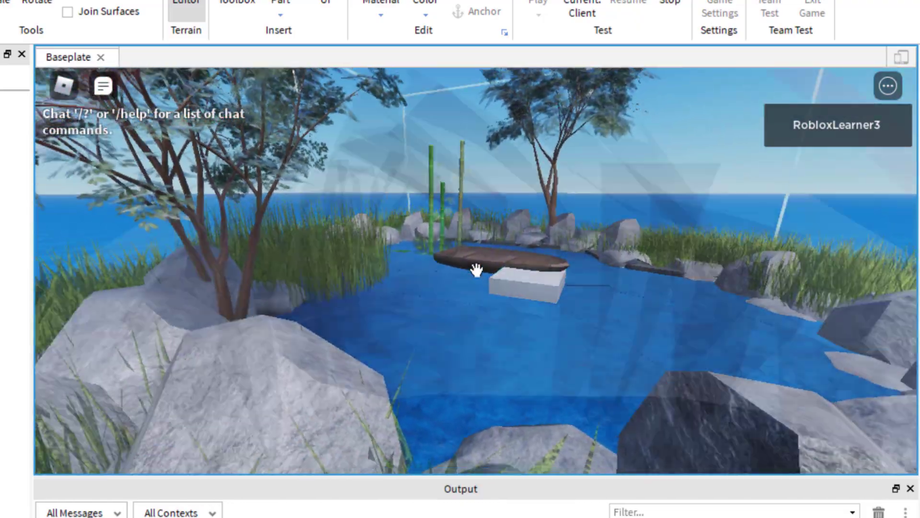
- Test the lake music against camera distance by pulling the camera far back and returning to first person, then back the character away from the lake
scroll(477, 269, "down", 3)
scroll(475, 266, "down", 10)
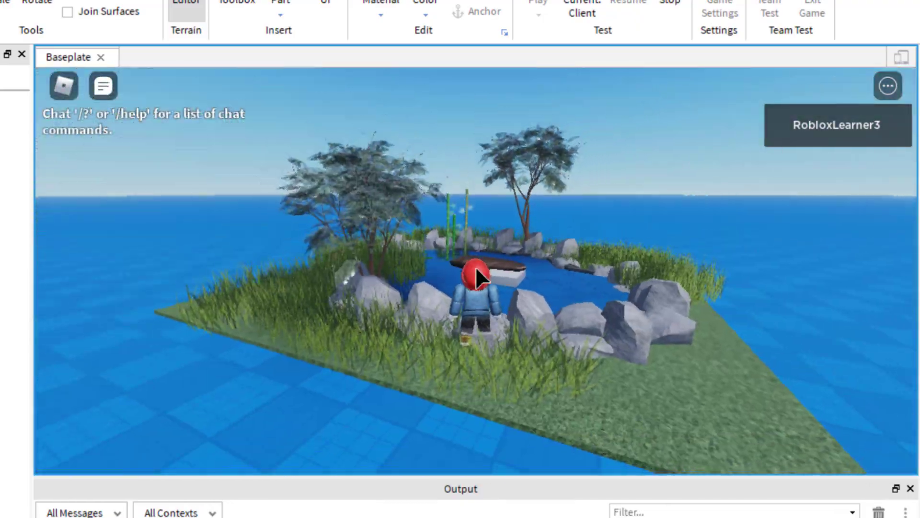
scroll(470, 269, "up", 2)
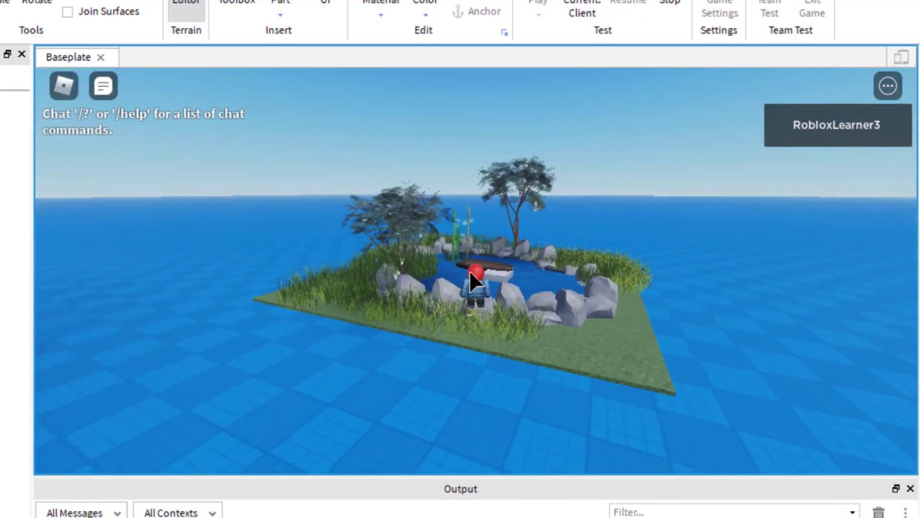
scroll(471, 273, "up", 12)
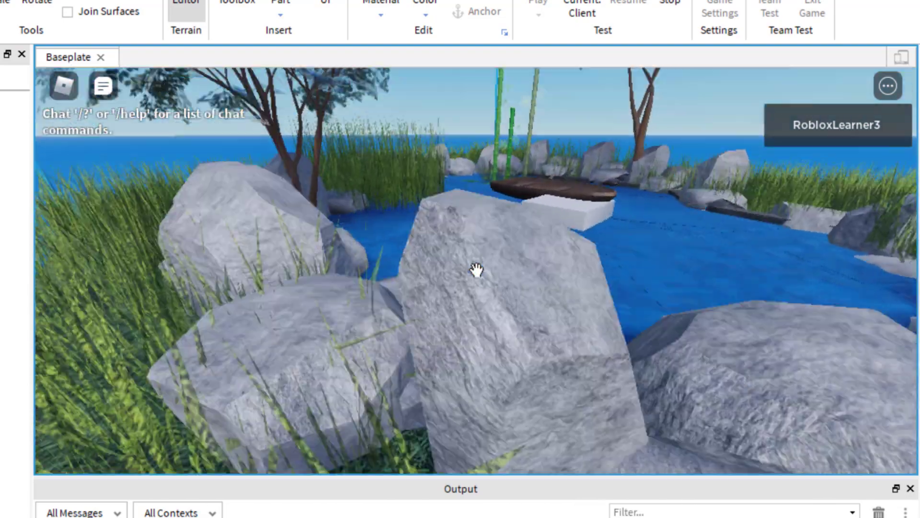
key("s")
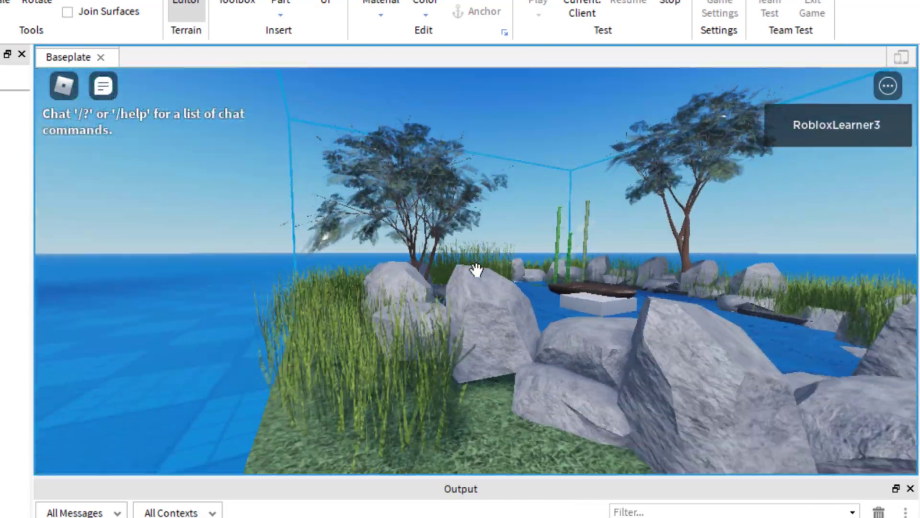
scroll(476, 270, "down", 2)
scroll(475, 271, "down", 2)
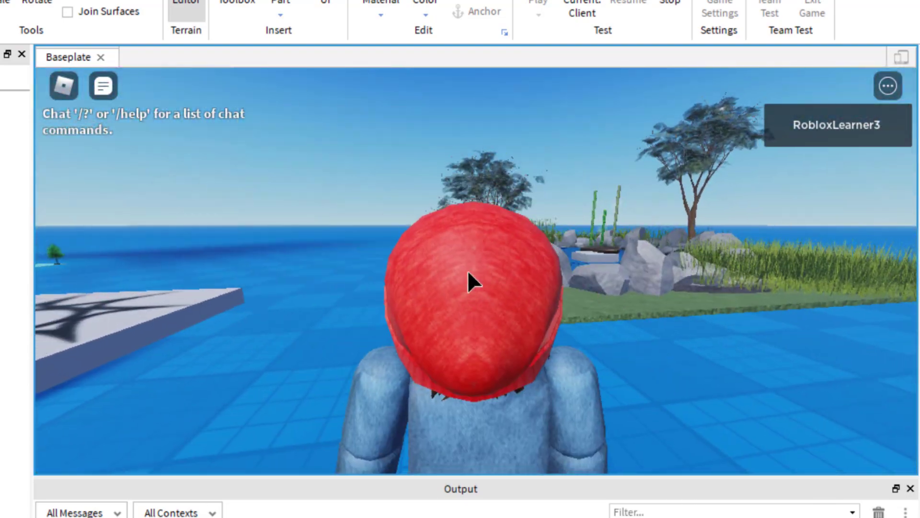